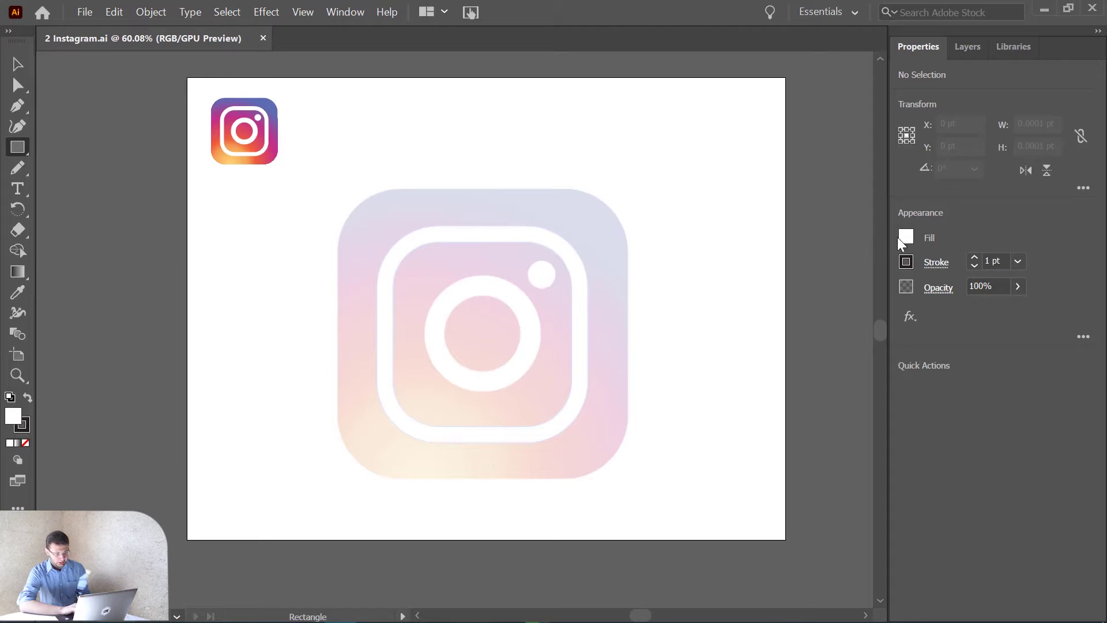
- Set the fill to none and the stroke weight to 3 pt for new shapes
click(905, 237)
click(718, 299)
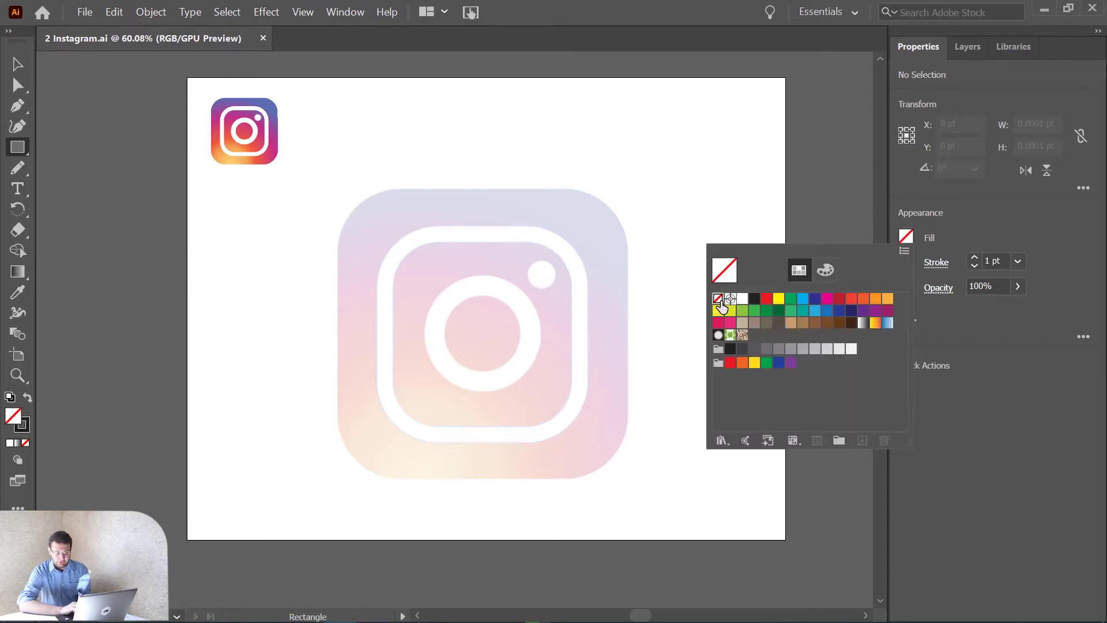
click(976, 232)
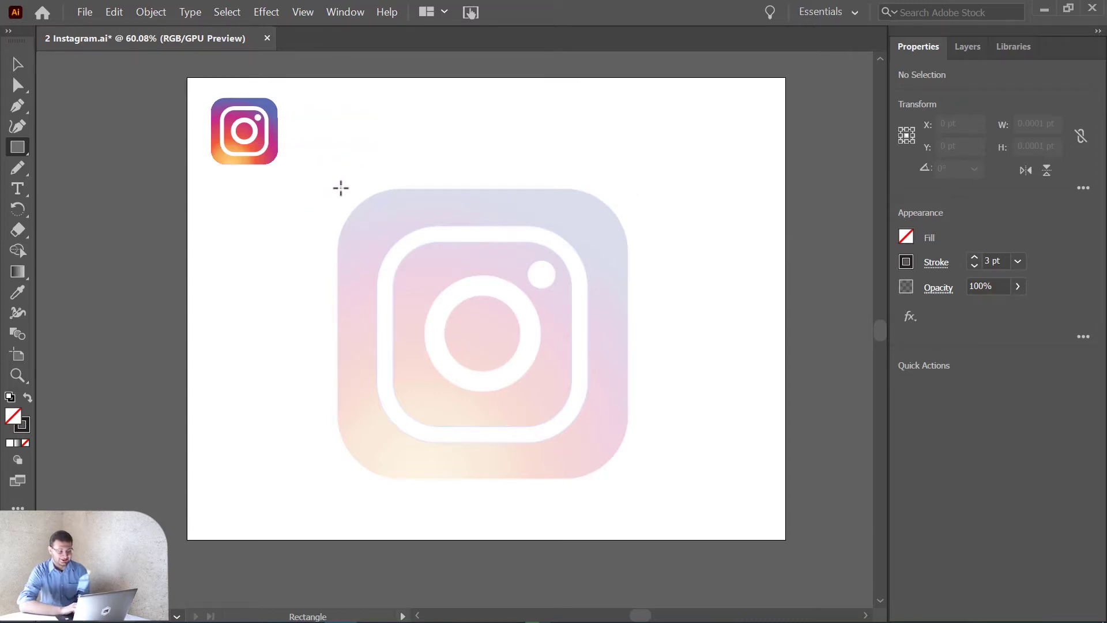
- Draw a rectangle about 381 × 384 pt over the faded logo's outer square and round its corners to match the logo
drag(341, 188, 626, 477)
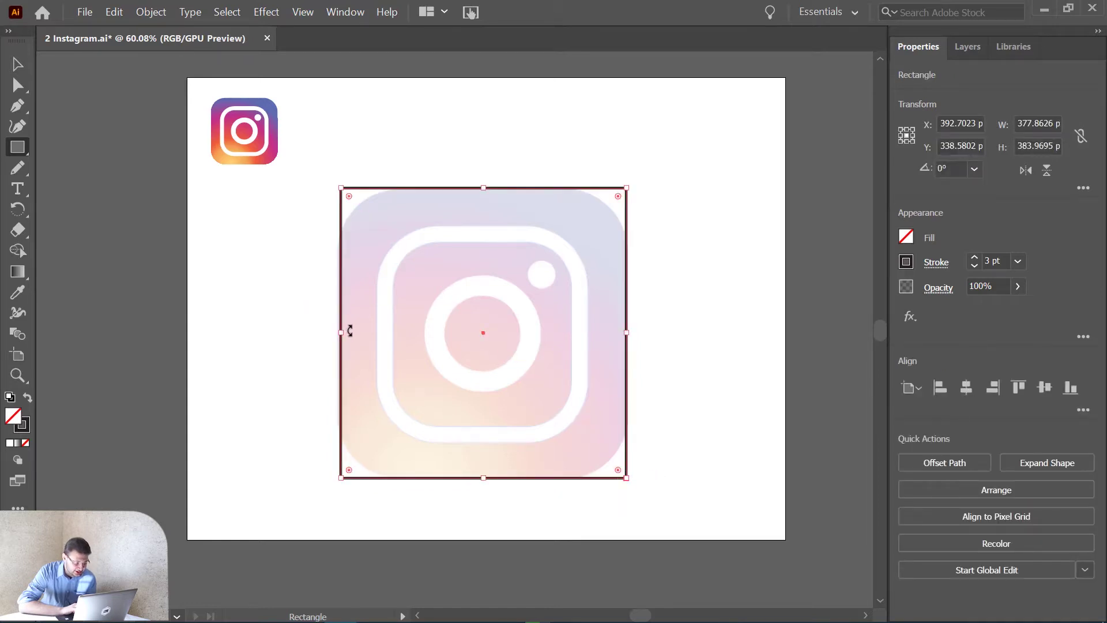
drag(344, 335, 339, 335)
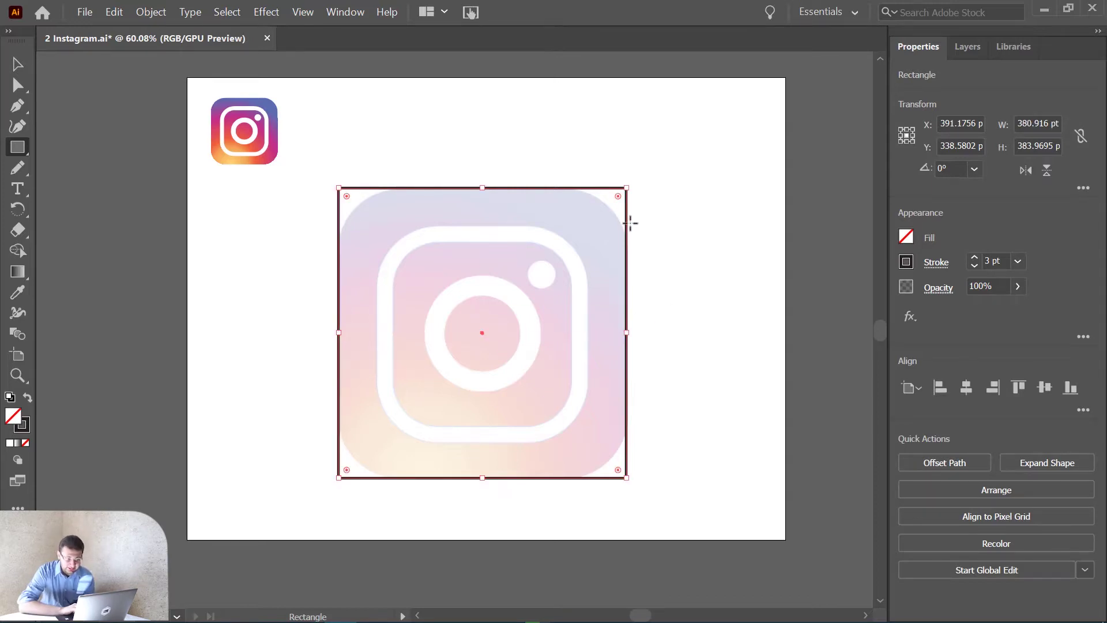
drag(617, 197, 588, 275)
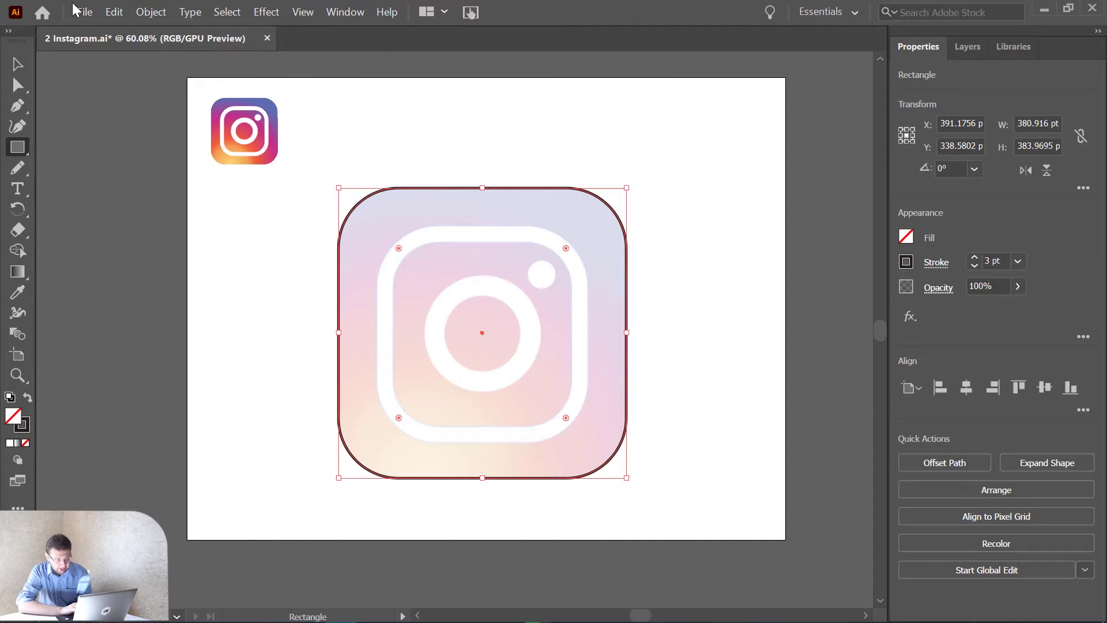
click(18, 65)
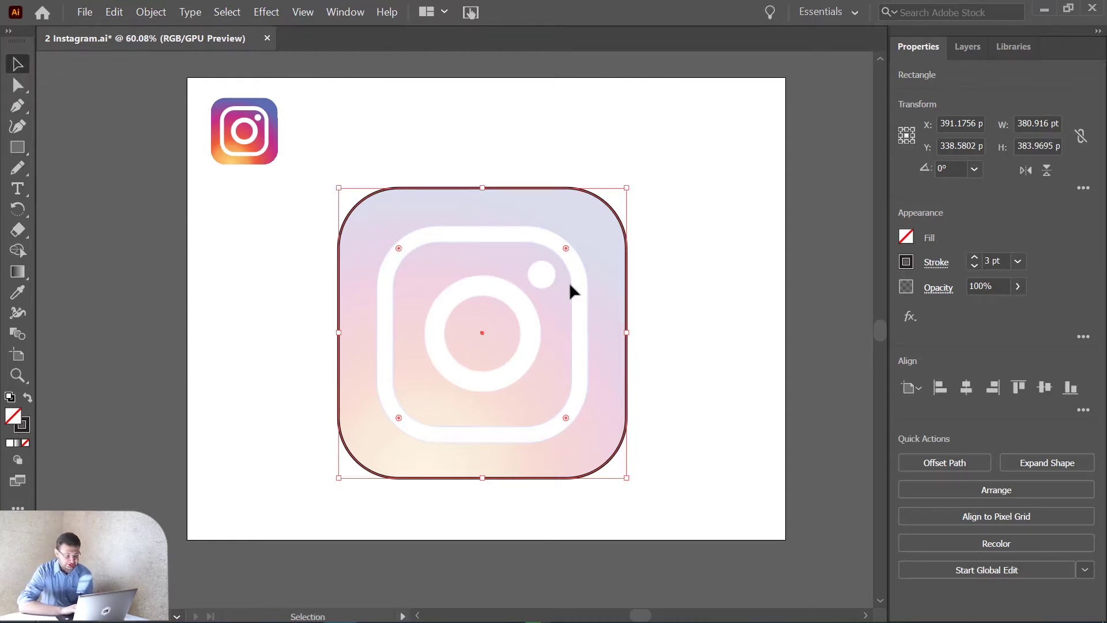
key(a)
key(ctrl+v)
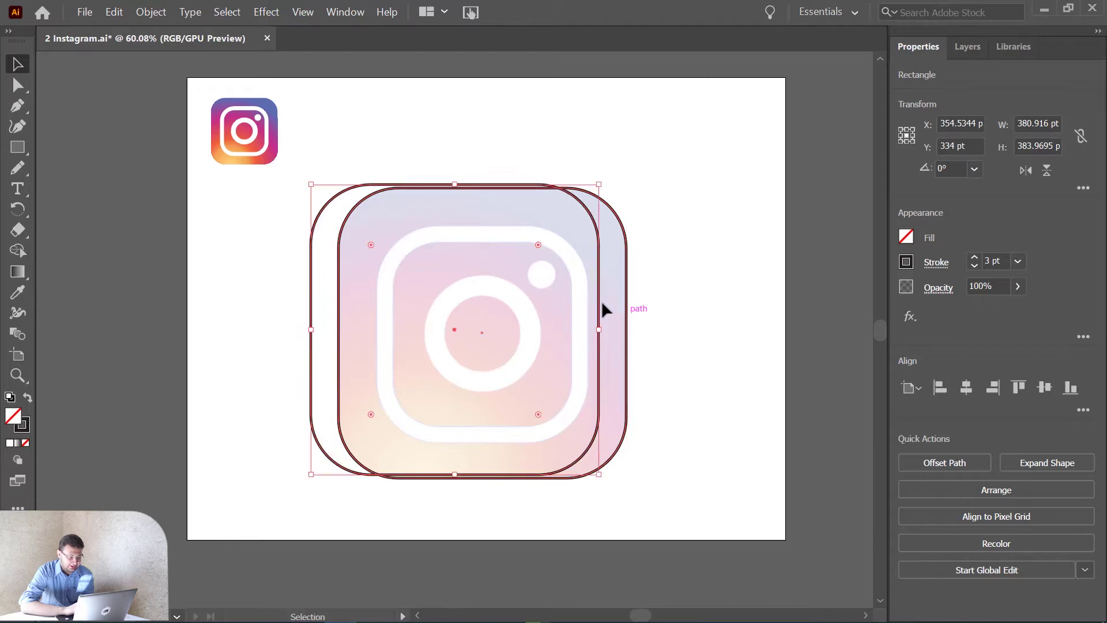
key(a)
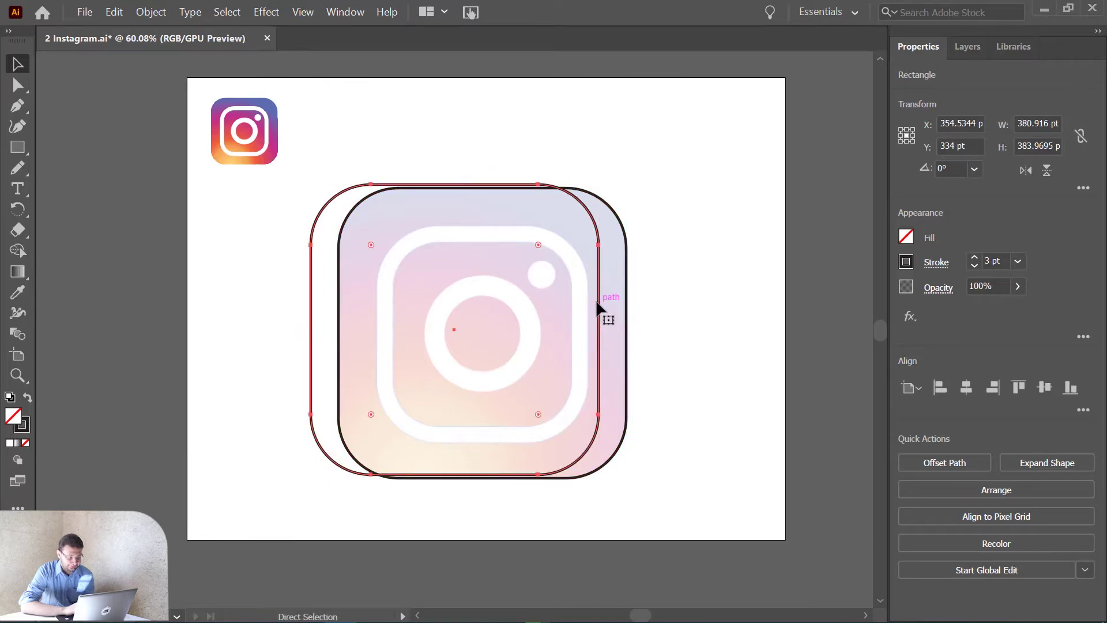
key(ctrl+z)
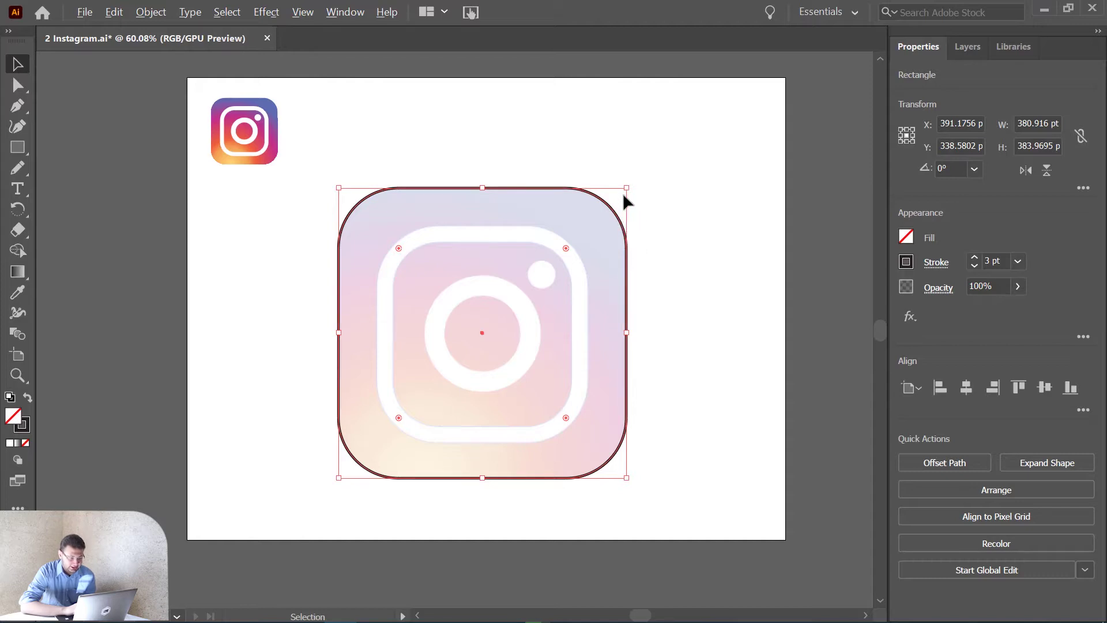
drag(628, 191, 605, 227)
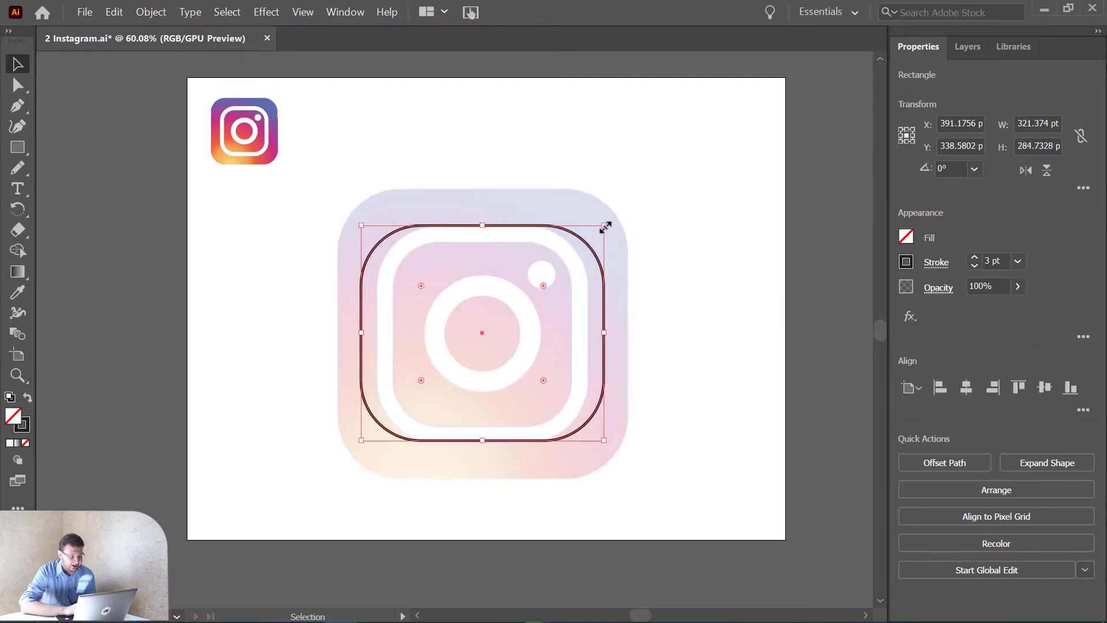
key(ctrl+z)
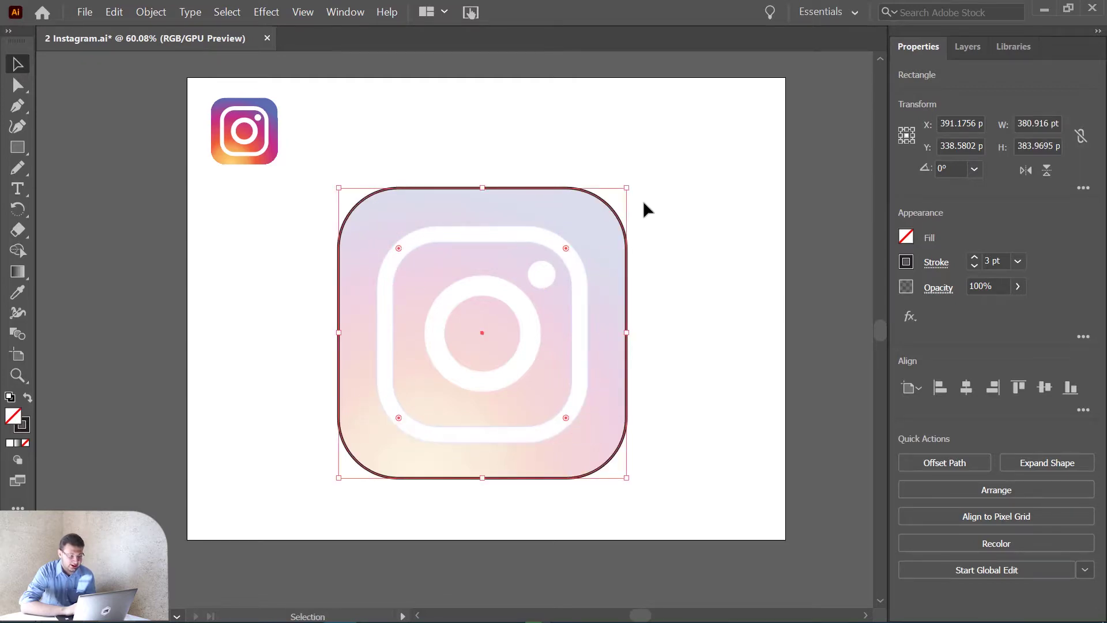
click(690, 205)
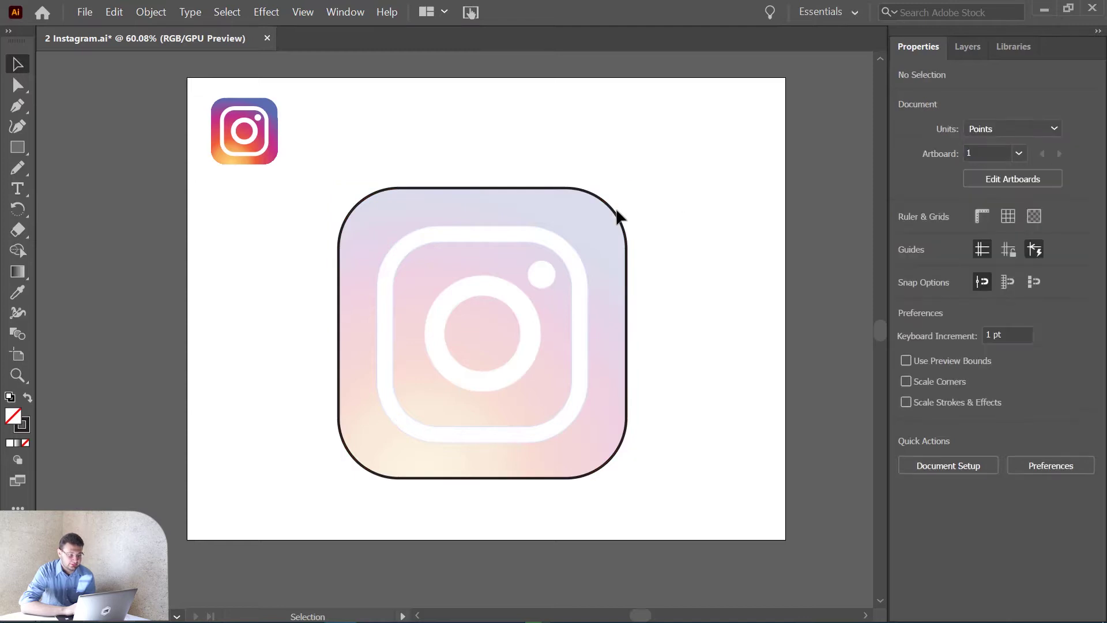
- Duplicate the outer rounded rectangle, scale the copy to about 278 × 280 pt and move it over the logo's white inner frame
click(617, 222)
key(a)
key(v)
drag(617, 222, 629, 241)
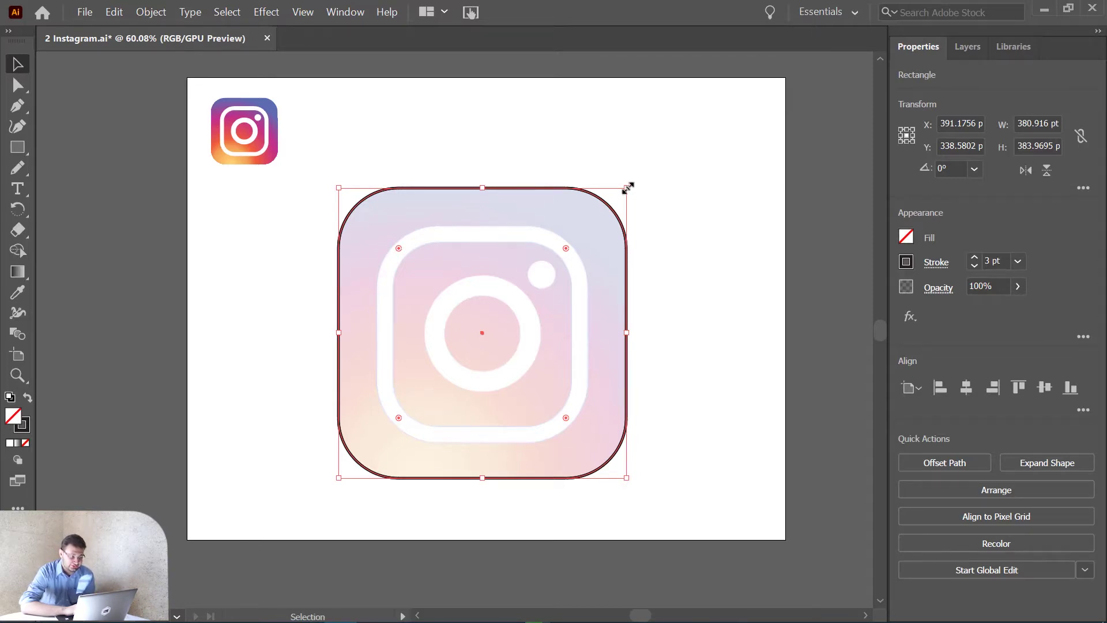
drag(628, 188, 566, 267)
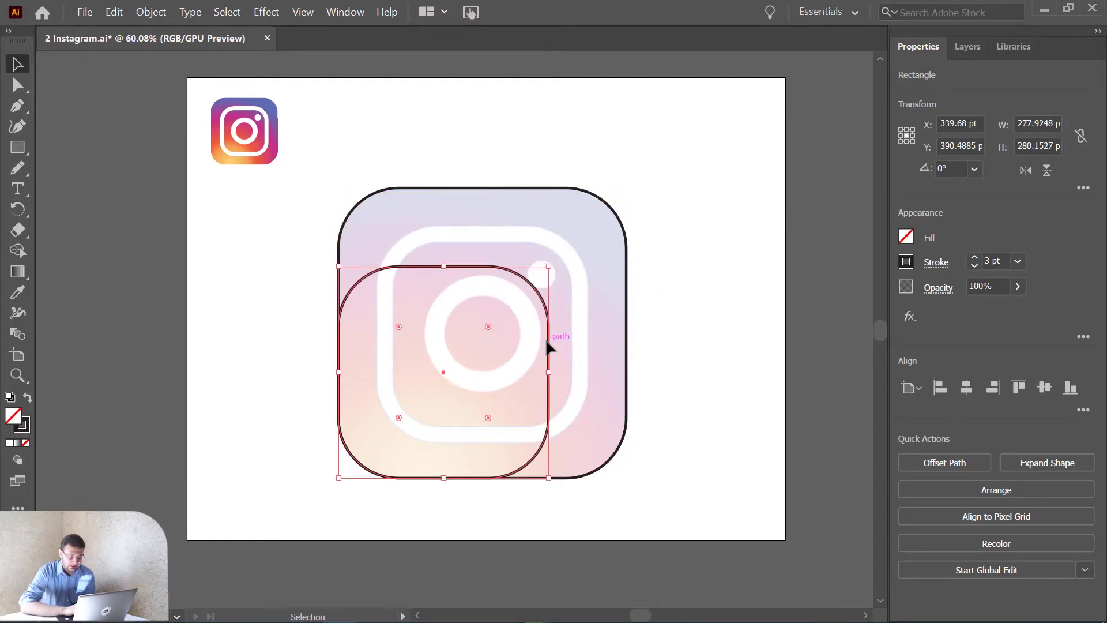
drag(546, 340, 584, 303)
key(Right)
key(Right)
key(Right)
key(Right)
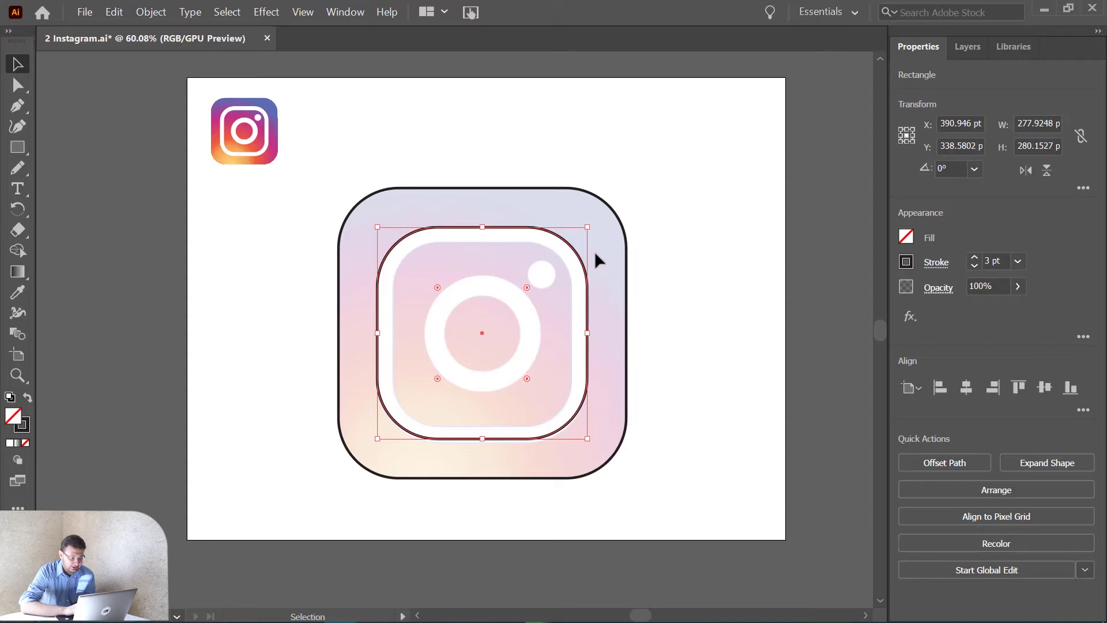
- Shrink the inner rounded rectangle to about 259 × 262 pt and nudge it to the middle of the white frame's thickness
drag(588, 229, 574, 237)
key(Up)
key(Up)
key(Up)
key(Up)
key(Up)
key(Up)
key(Up)
key(Up)
key(Up)
key(Up)
key(Right)
key(Right)
key(Right)
key(Right)
key(Right)
key(Right)
key(Right)
key(Right)
key(Right)
key(Right)
key(Right)
key(Right)
key(Right)
key(Right)
key(Right)
key(Right)
key(Right)
key(Right)
key(Right)
key(Right)
key(Right)
key(Right)
key(Up)
key(Up)
key(Up)
key(Up)
key(Up)
key(Up)
key(Up)
key(Up)
key(Up)
key(Down)
key(Down)
key(Left)
key(Left)
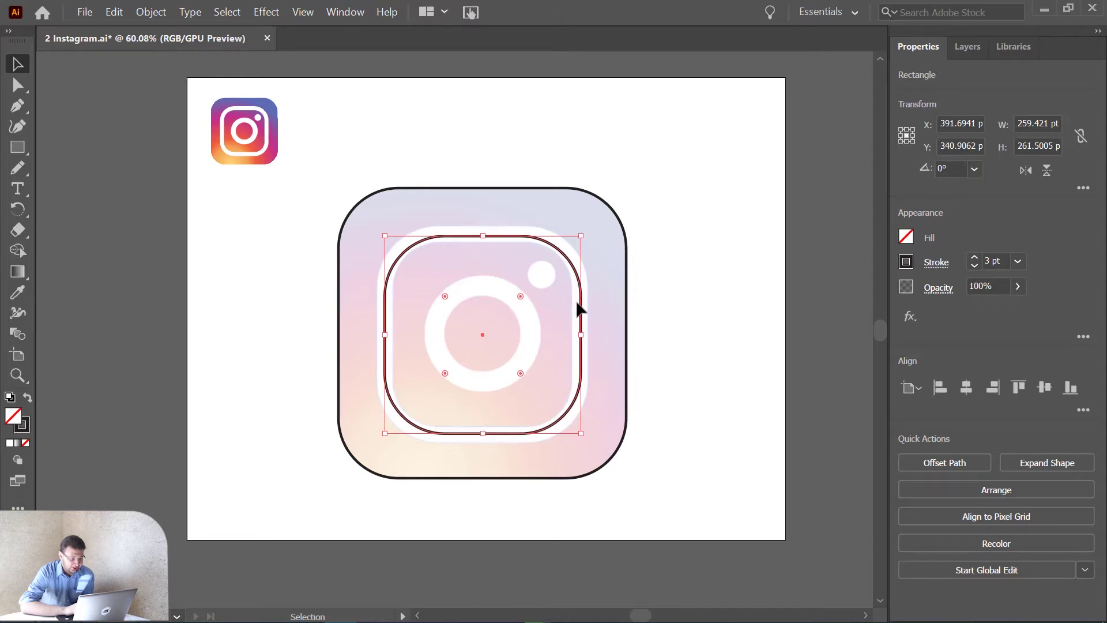
- Reduce the inner rectangle's corner radius so its corners follow the curve of the white frame
click(640, 297)
click(578, 323)
mouse_move(522, 296)
mouse_down()
mouse_move(544, 283)
mouse_move(538, 290)
mouse_up()
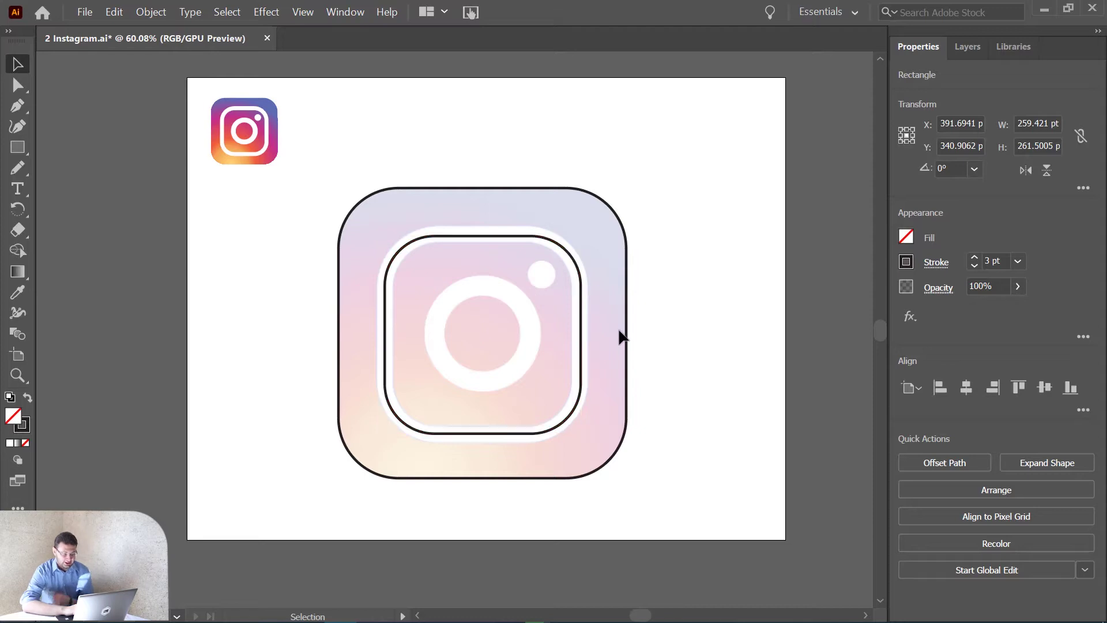
click(763, 339)
click(583, 327)
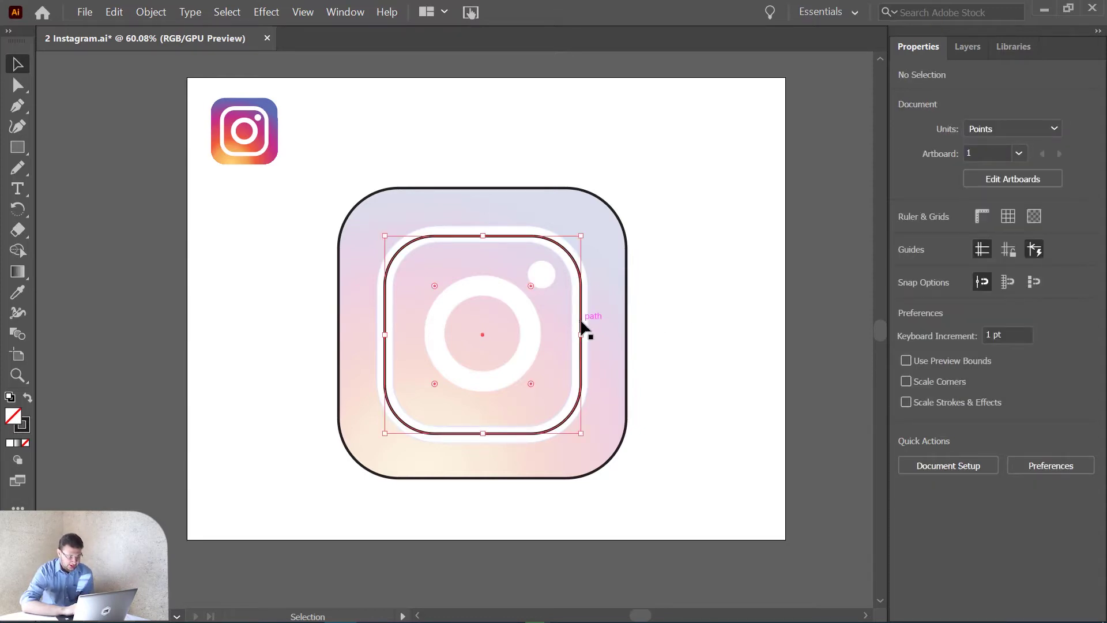
key(ctrl+c)
key(ctrl+v)
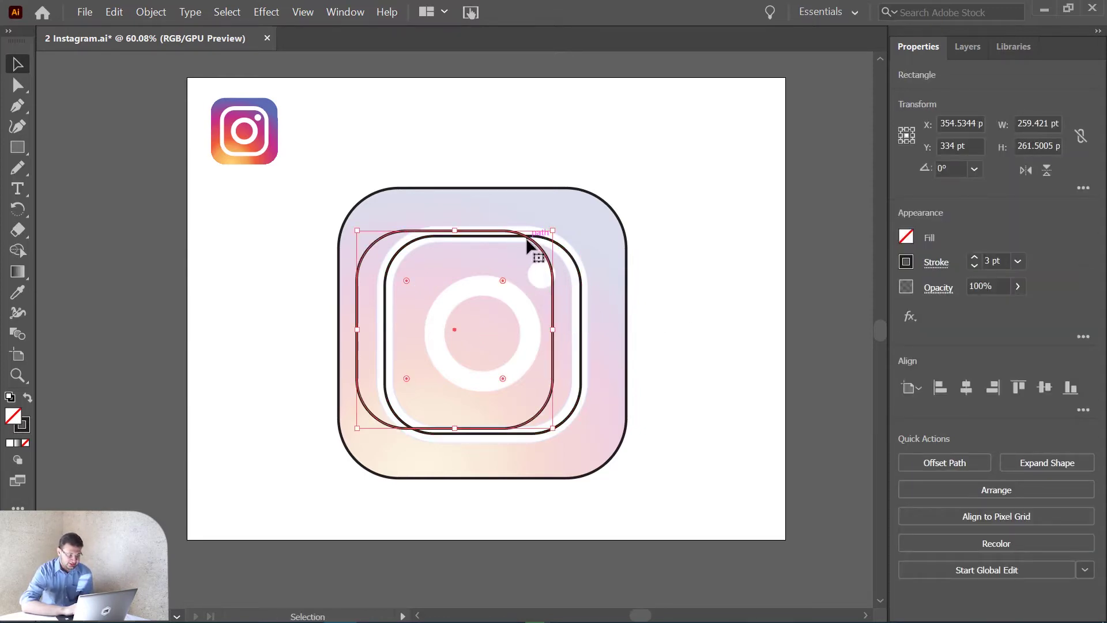
drag(503, 280, 392, 414)
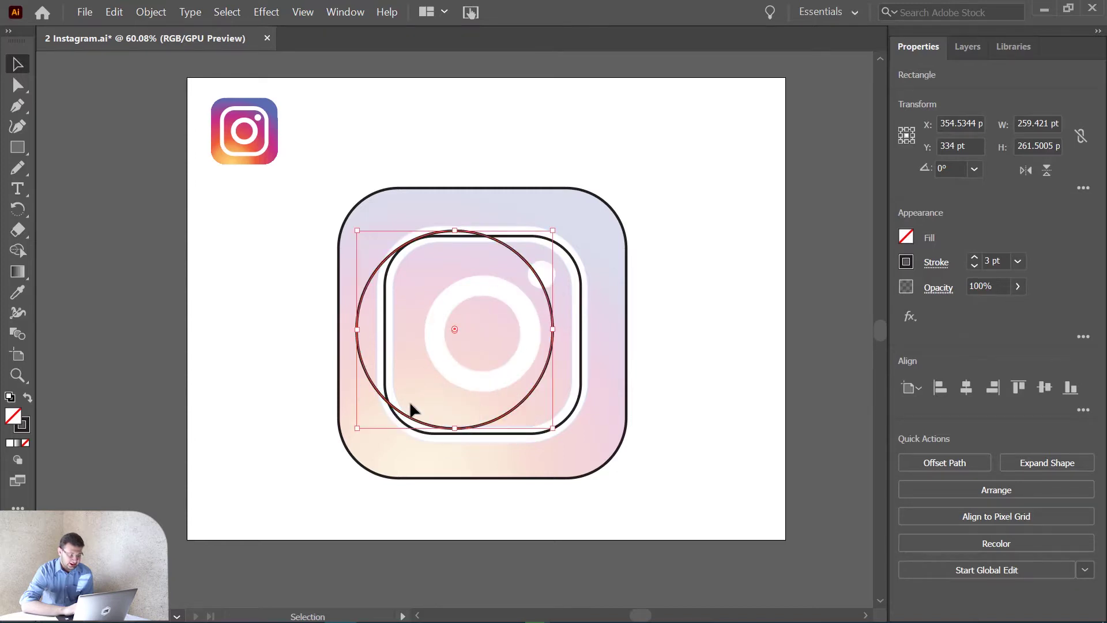
mouse_move(555, 230)
mouse_down()
mouse_move(493, 304)
mouse_move(571, 240)
mouse_up()
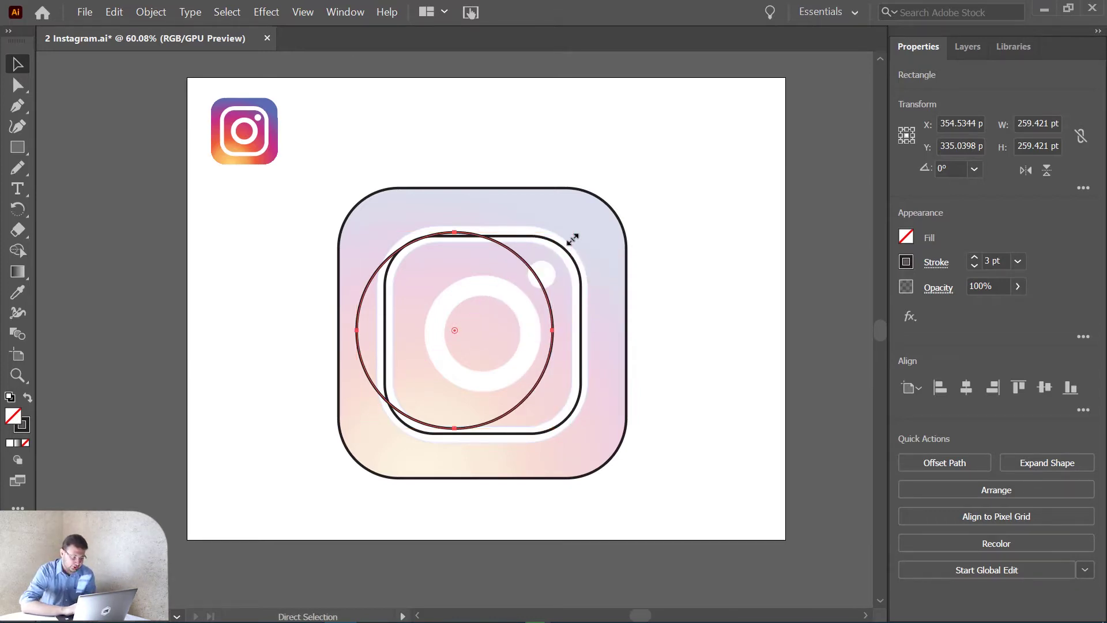
key(ctrl+z)
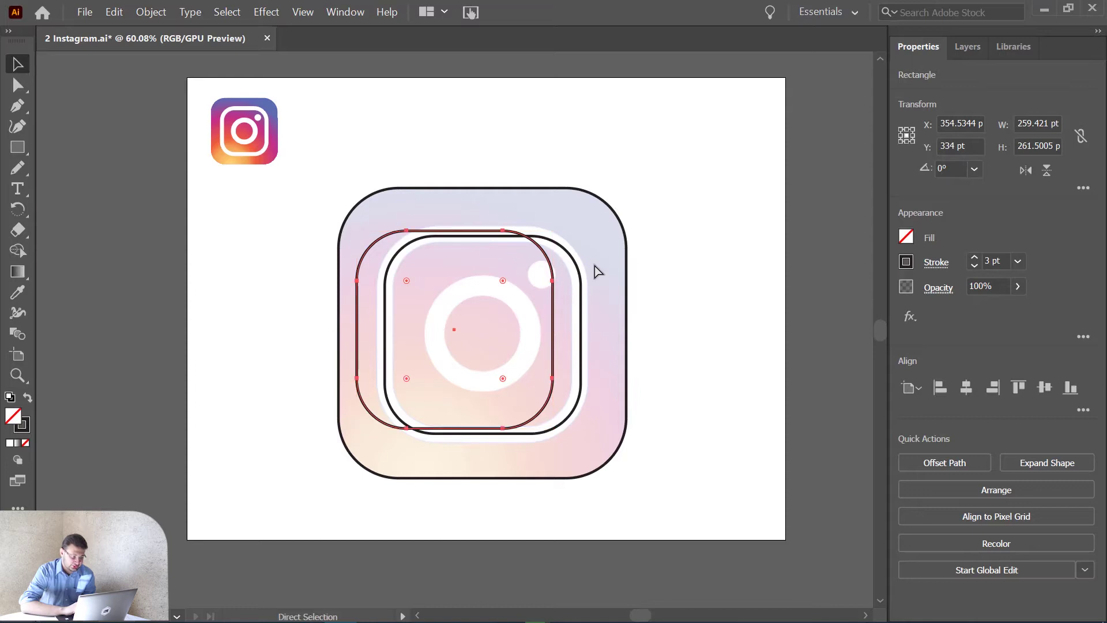
key(ctrl+shift+z)
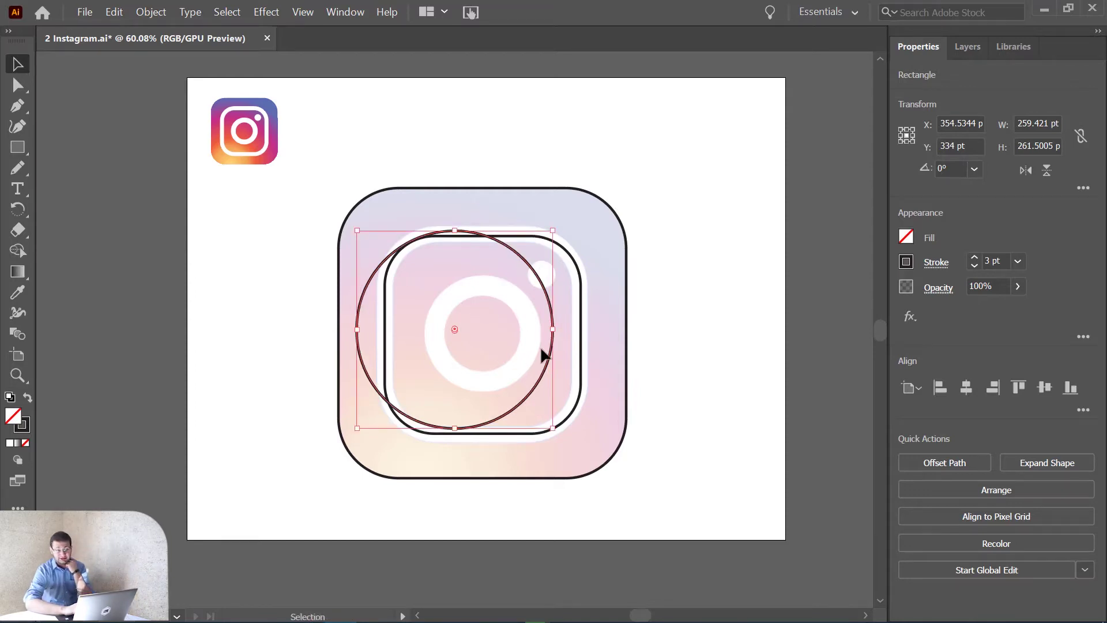
click(689, 326)
drag(550, 349, 578, 348)
drag(583, 233, 439, 410)
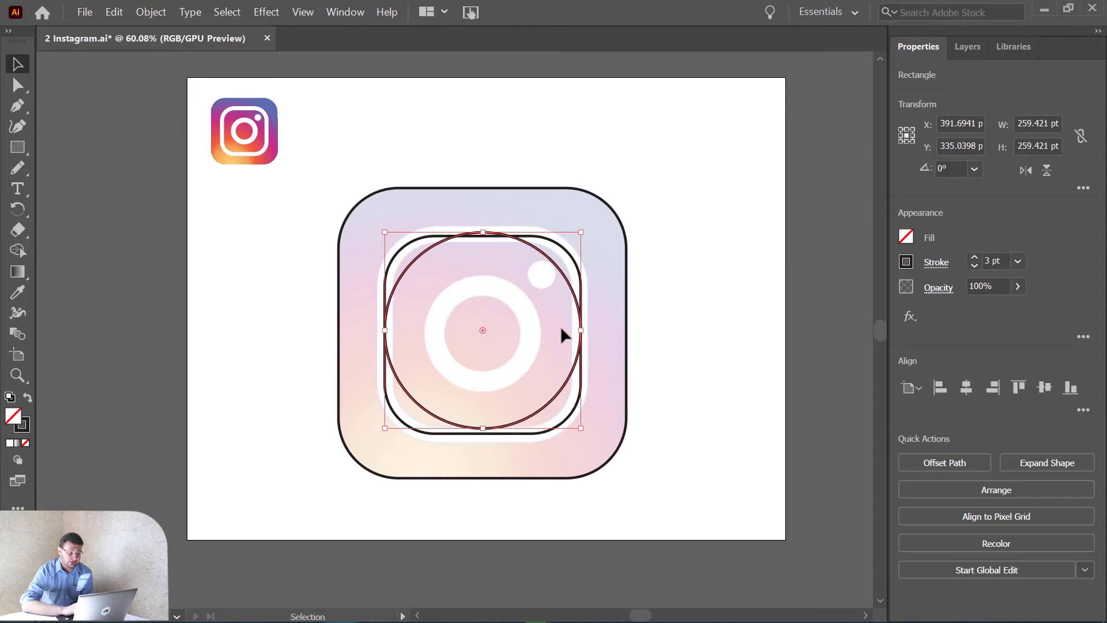
key(Delete)
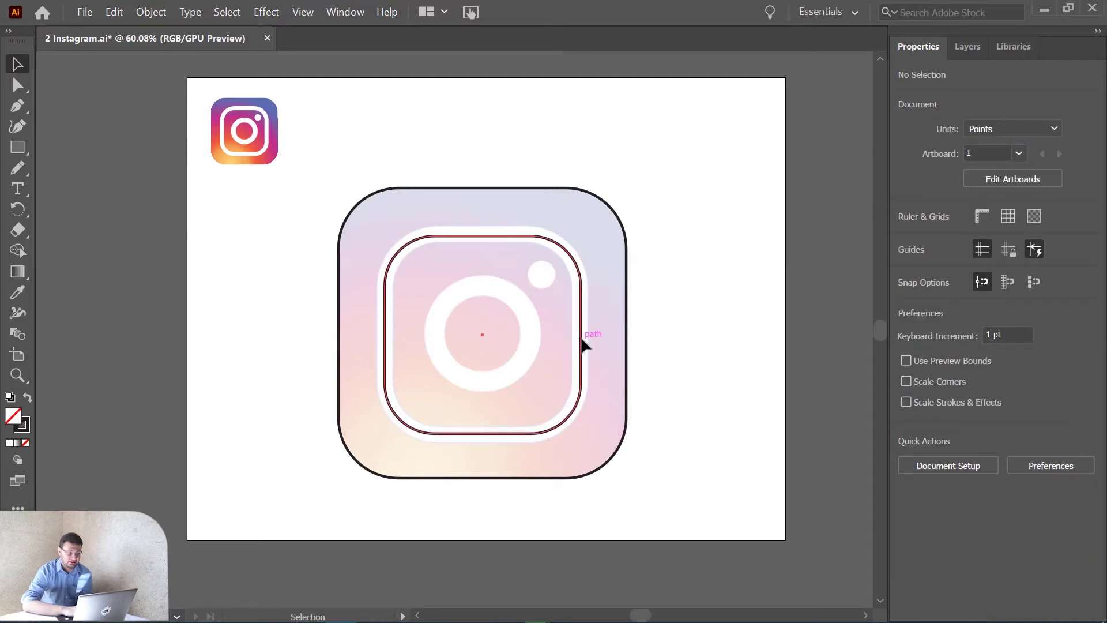
- Duplicate the inner rounded rectangle, round the copy fully into a circle and scale it to about 132 pt across
click(580, 242)
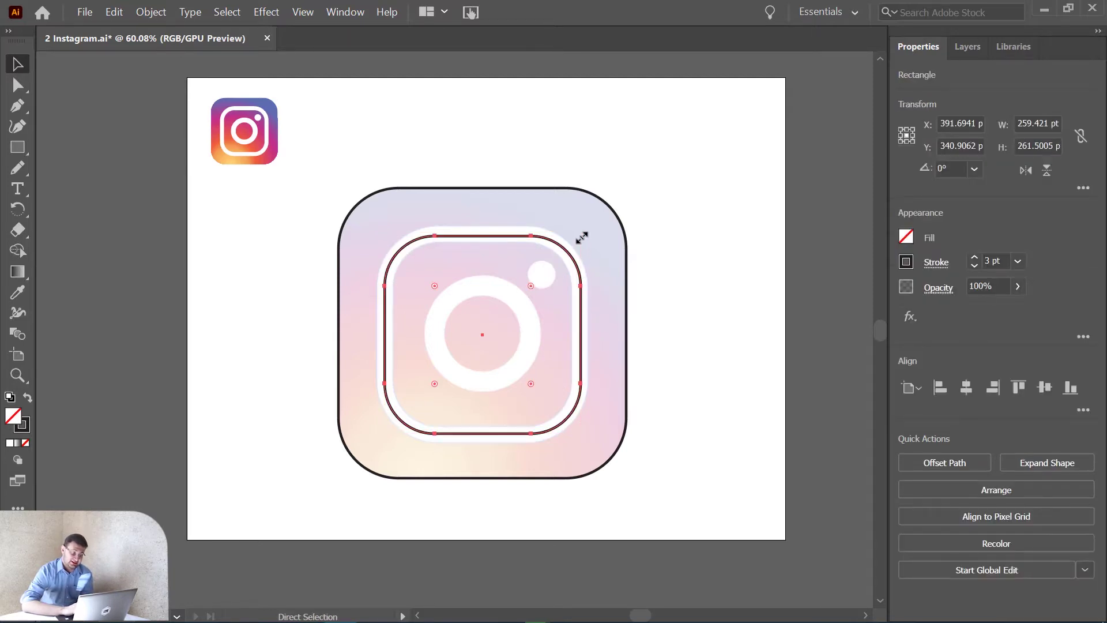
drag(581, 238, 455, 344)
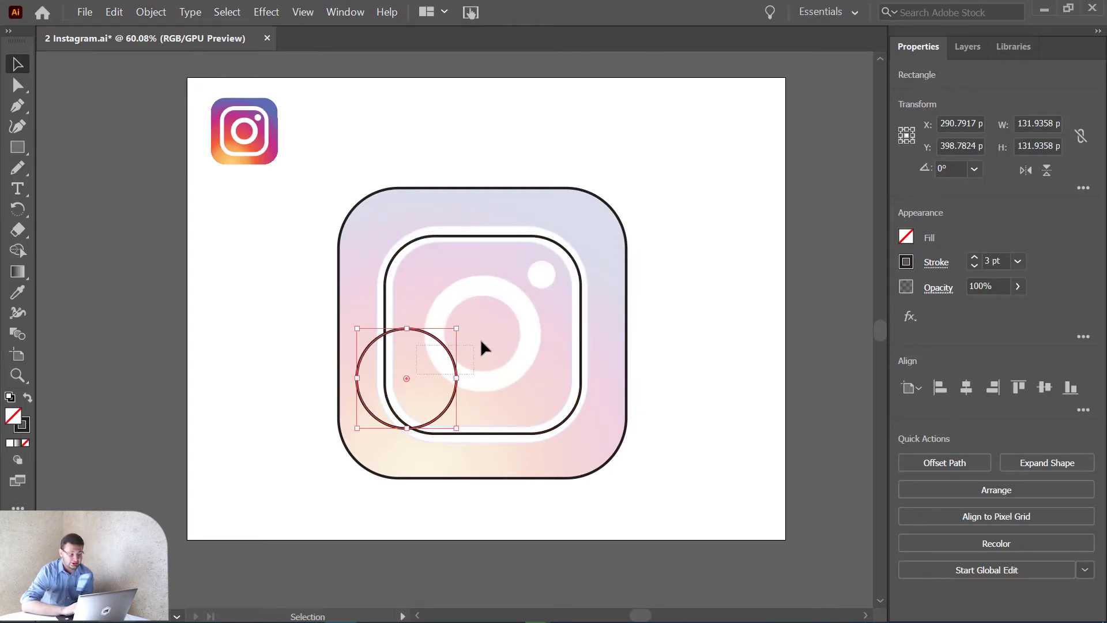
key(ctrl+a)
click(419, 375)
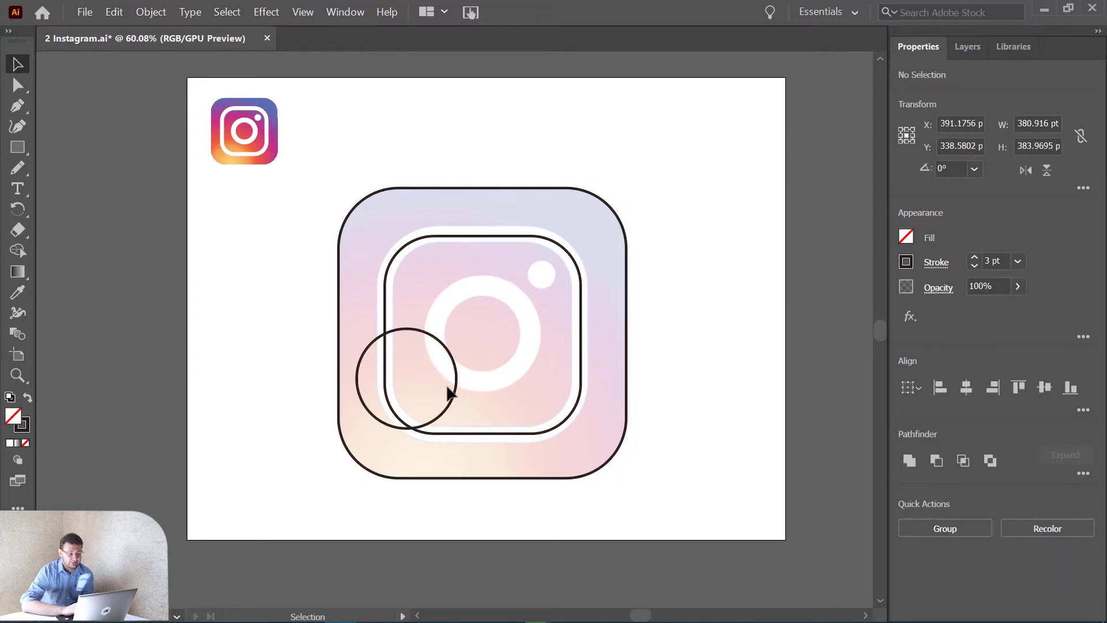
- Move the circle onto the logo's white lens ring and nudge it until it is centred on the ring
drag(457, 389, 529, 347)
key(Down)
key(Down)
key(Right)
key(Right)
key(Right)
key(Right)
key(Right)
key(Right)
key(Down)
key(Down)
key(Right)
key(Right)
key(Right)
key(Right)
key(Right)
click(747, 327)
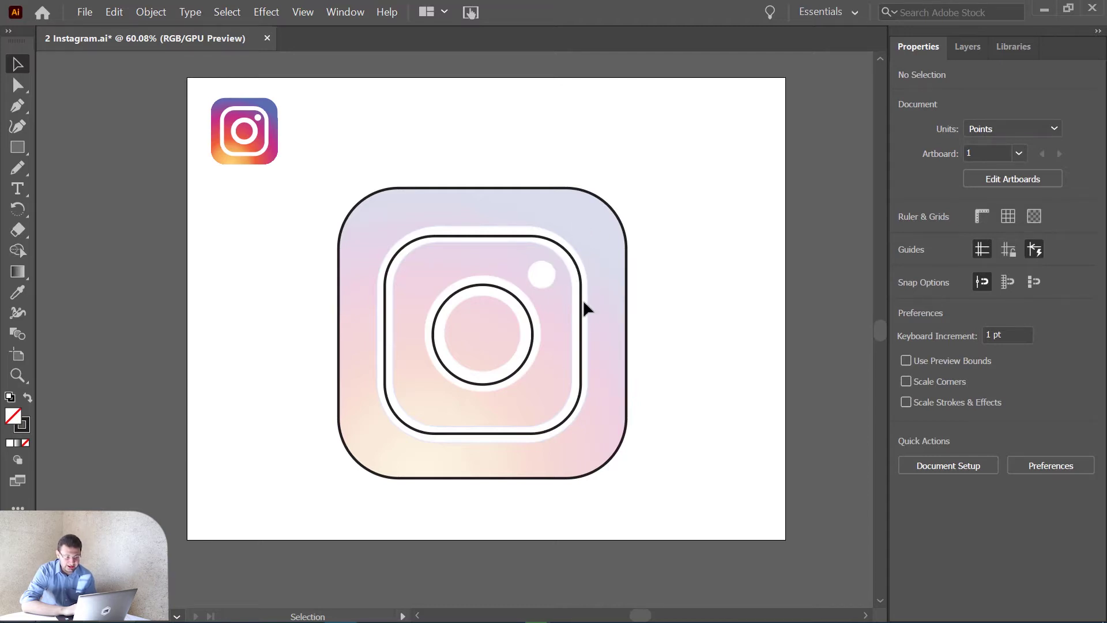
- Set the outer rounded rectangle's stroke weight to 1 pt
click(628, 321)
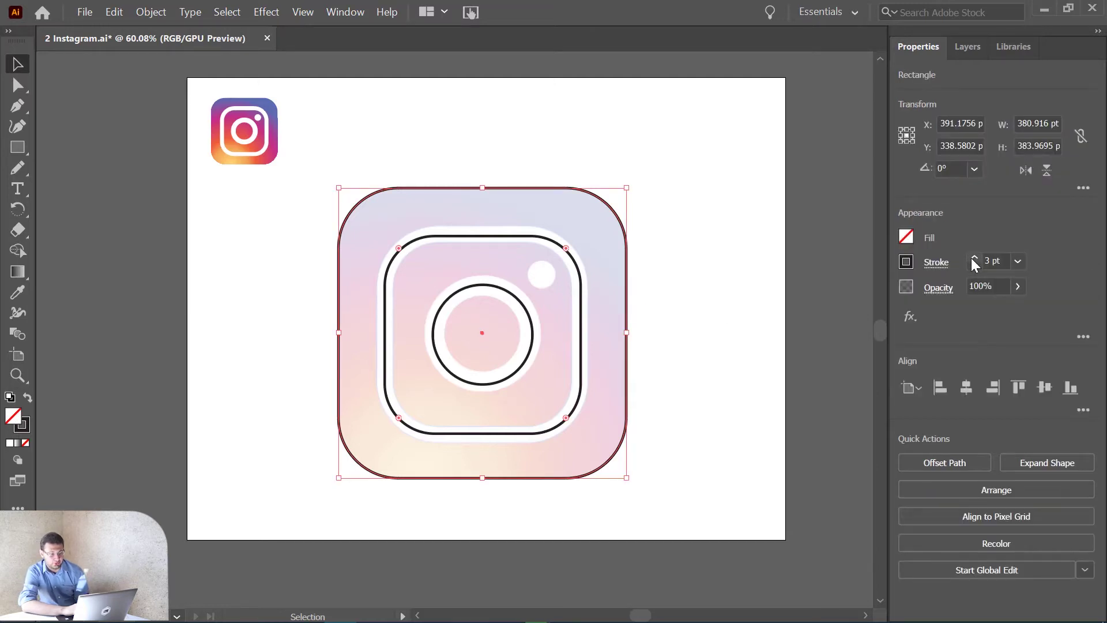
click(972, 257)
click(972, 258)
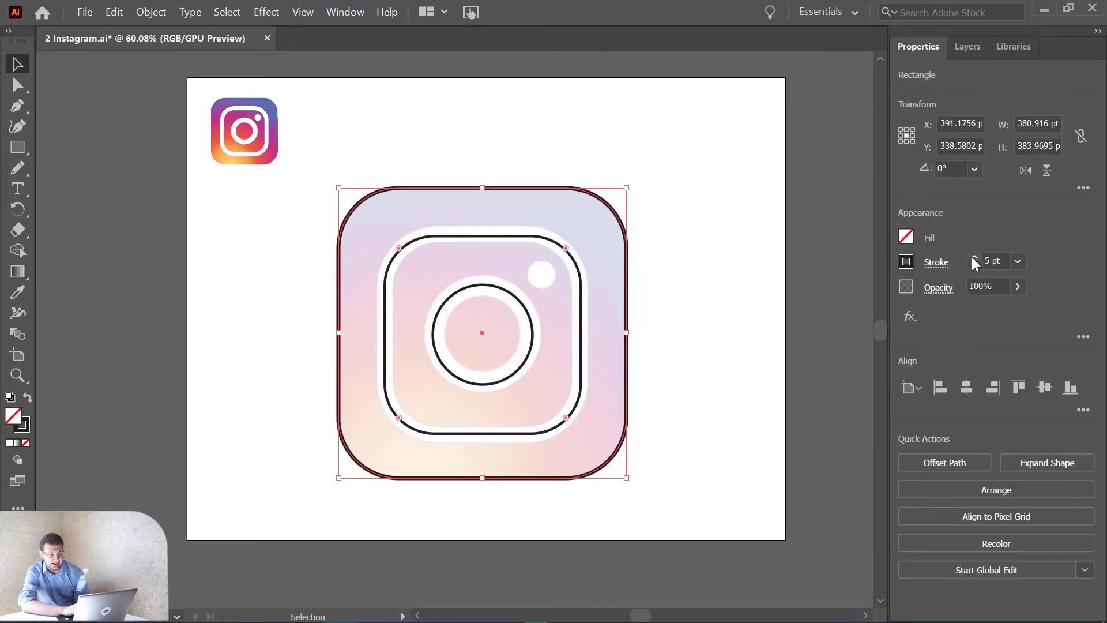
click(972, 258)
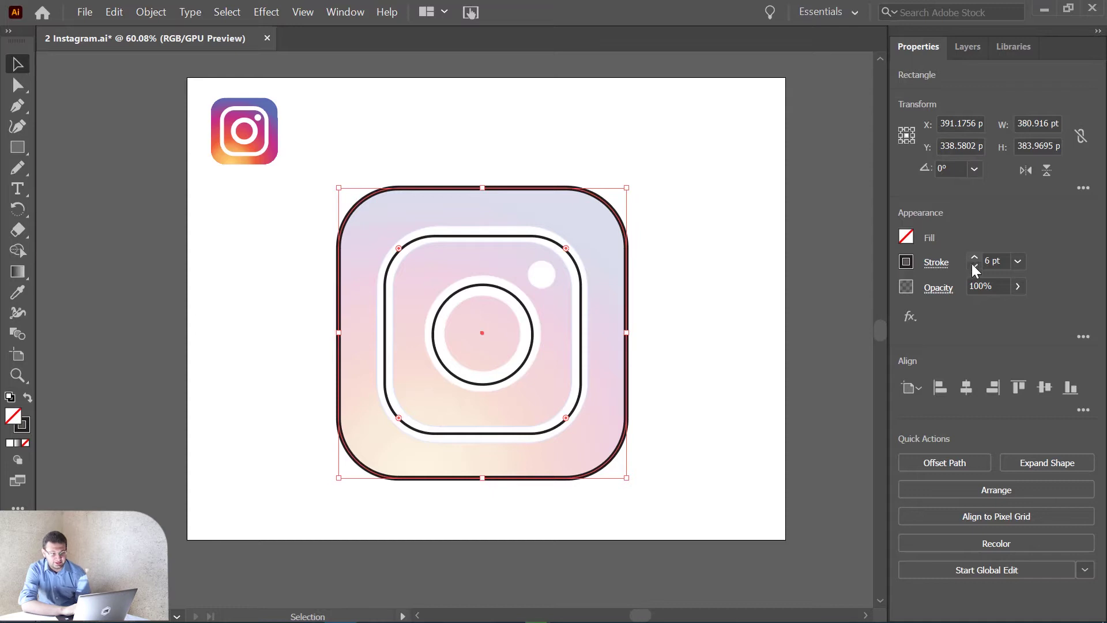
click(973, 266)
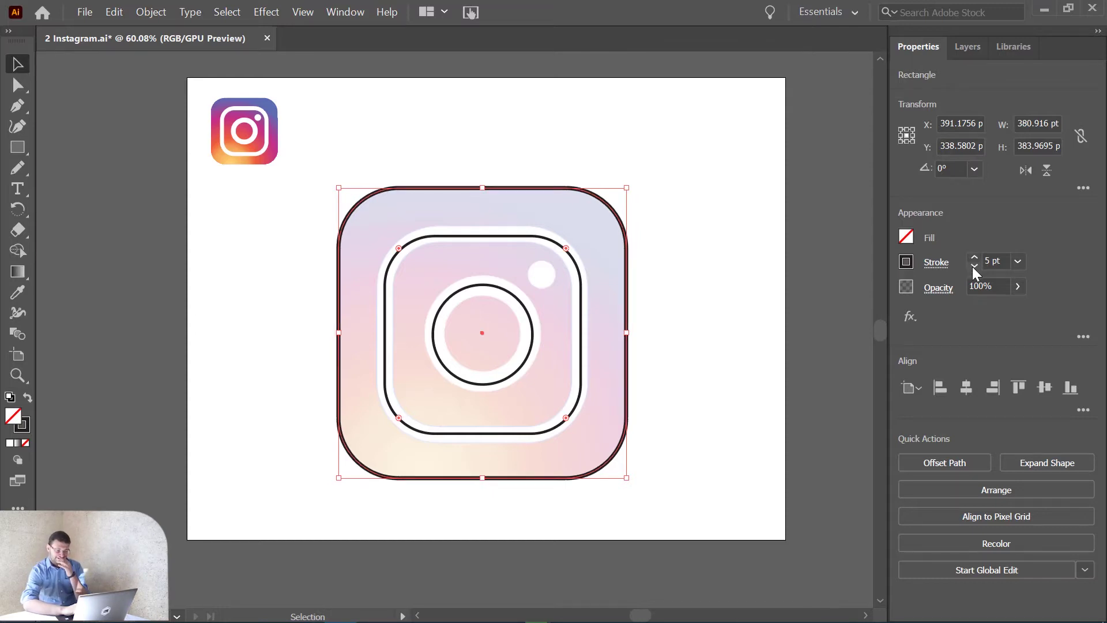
click(973, 266)
click(974, 267)
click(974, 266)
click(974, 266)
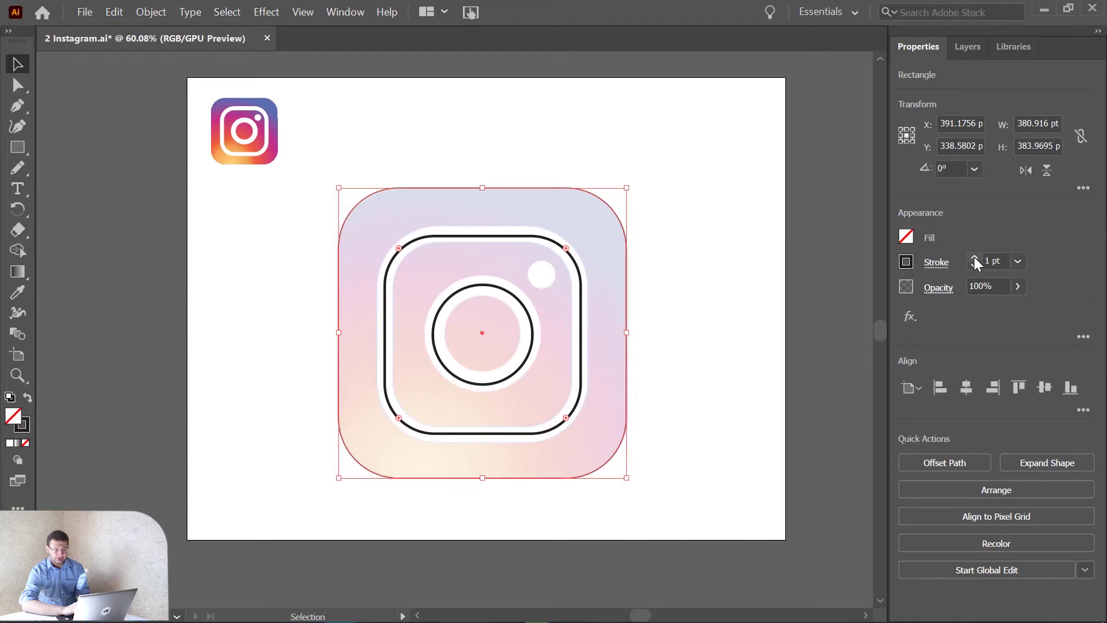
- Set the inner rounded rectangle's stroke weight to 21 pt so it covers the white frame
click(581, 329)
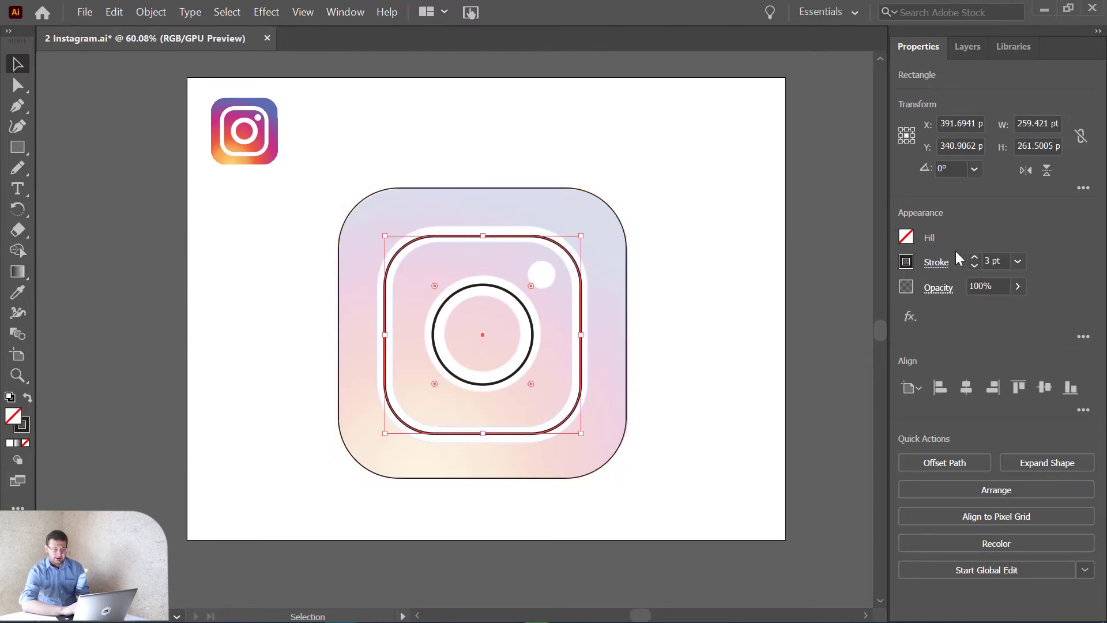
click(973, 258)
click(973, 258)
click(974, 258)
click(973, 258)
click(974, 258)
click(973, 258)
click(973, 258)
click(973, 258)
click(973, 259)
click(973, 258)
click(973, 258)
click(973, 258)
click(974, 258)
click(974, 259)
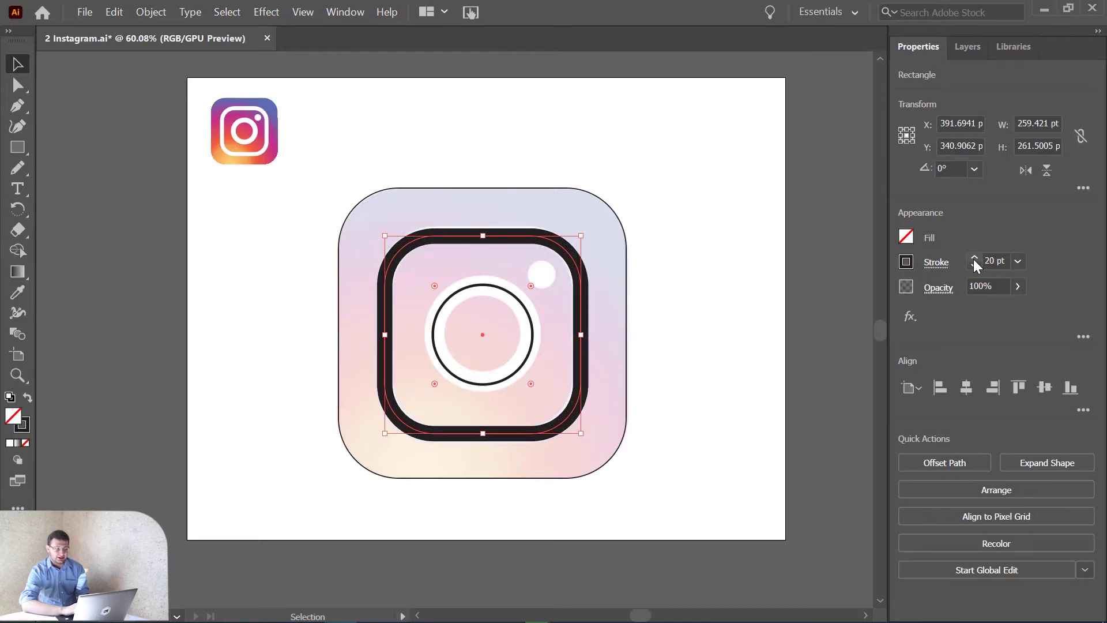
click(973, 259)
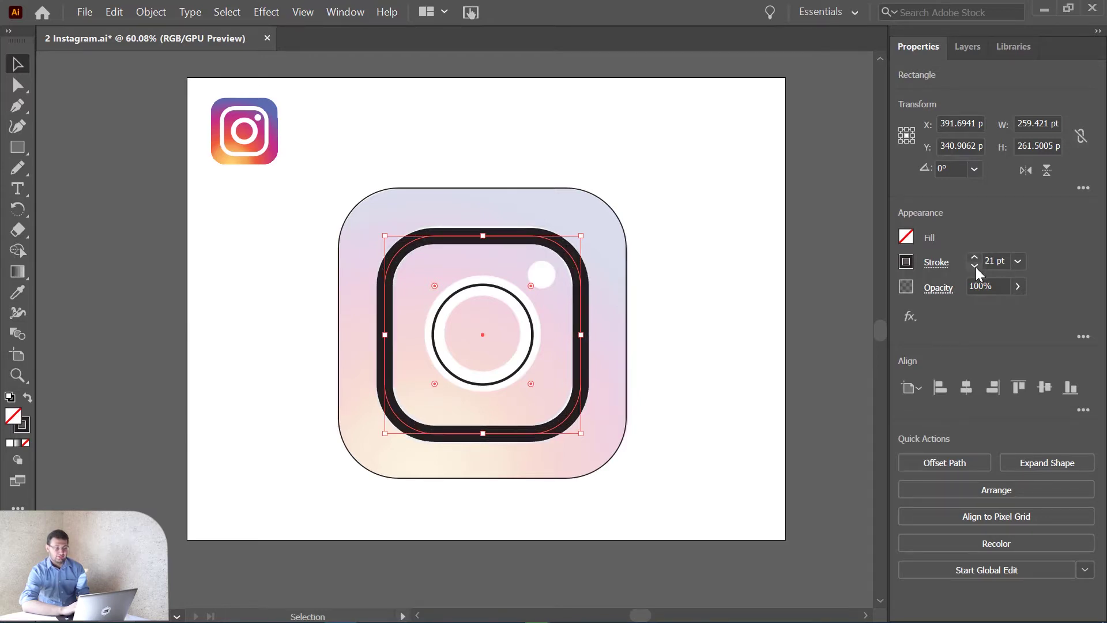
- Set the central lens circle's stroke weight to 21 pt to match the white ring
click(529, 358)
click(973, 258)
click(974, 258)
click(973, 258)
click(973, 258)
click(973, 258)
click(973, 259)
click(974, 258)
click(973, 258)
click(973, 258)
click(973, 258)
click(973, 258)
click(973, 258)
click(973, 258)
click(973, 258)
click(973, 259)
click(973, 258)
click(975, 266)
click(975, 266)
click(975, 266)
click(975, 267)
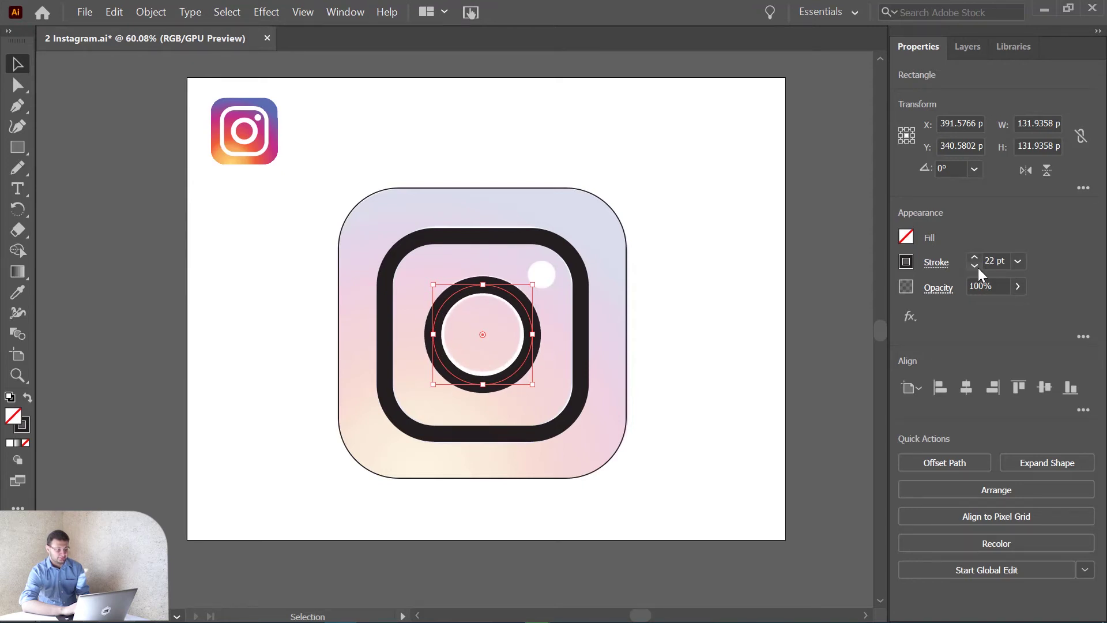
click(660, 373)
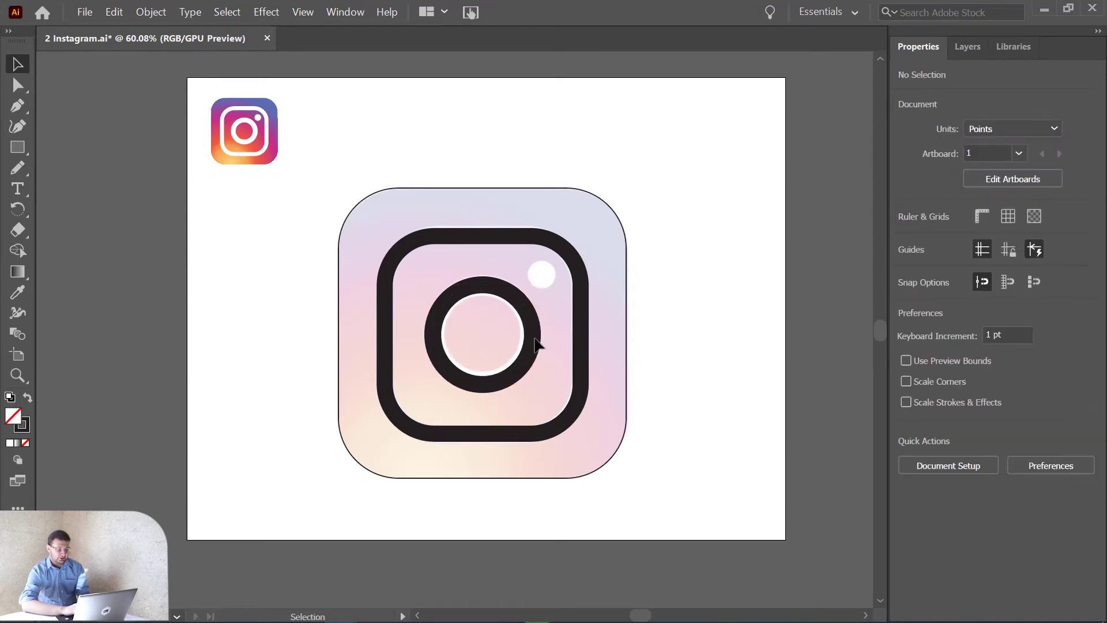
click(523, 380)
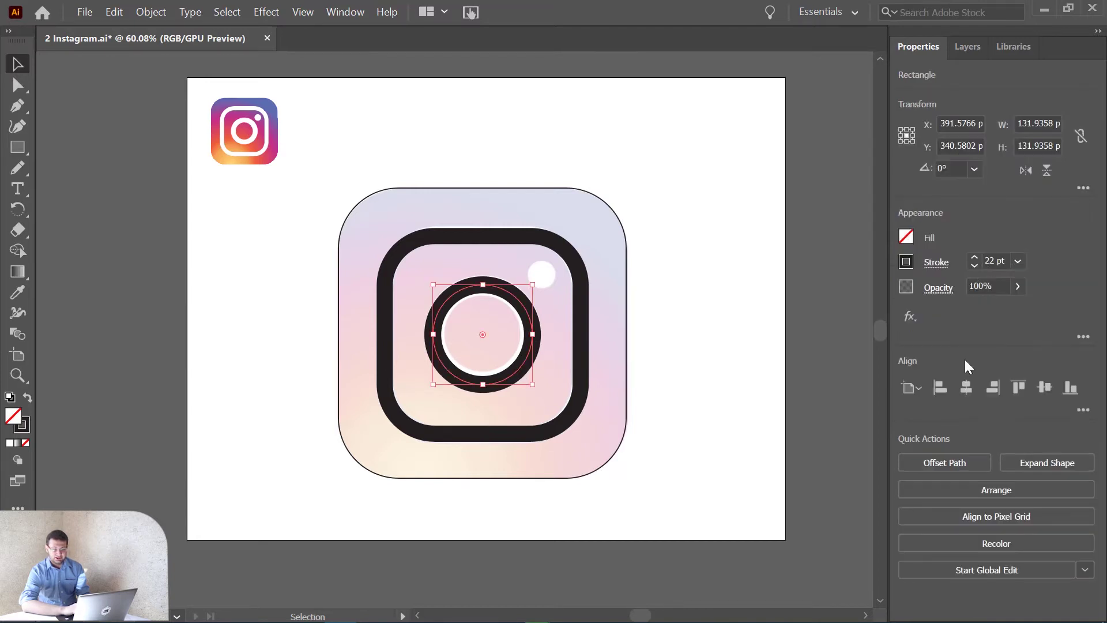
click(974, 264)
click(974, 264)
click(974, 265)
click(974, 265)
click(975, 265)
click(974, 257)
click(974, 257)
click(974, 257)
click(974, 257)
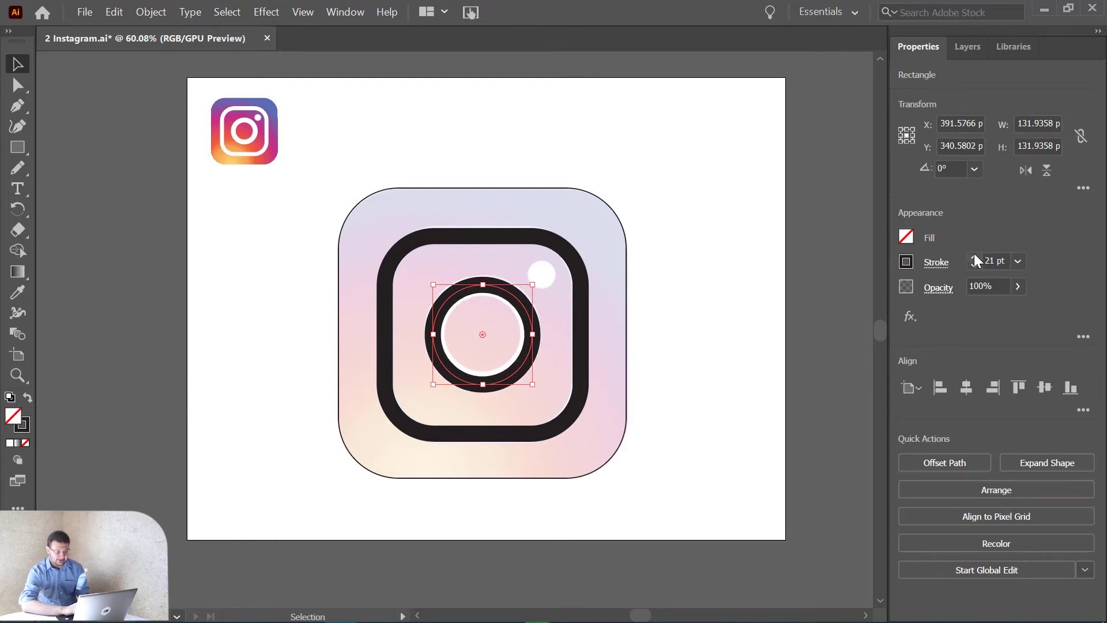
click(731, 363)
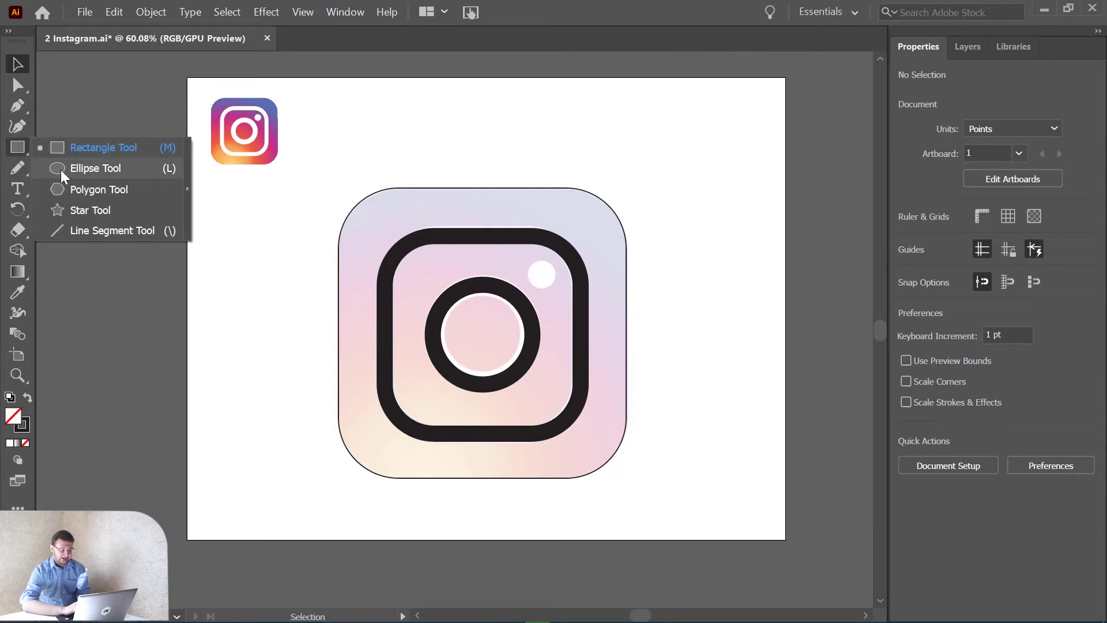
- Draw a circle about 36 pt across over the logo's white dot and set its stroke weight to 7 pt
click(96, 168)
drag(528, 259, 555, 285)
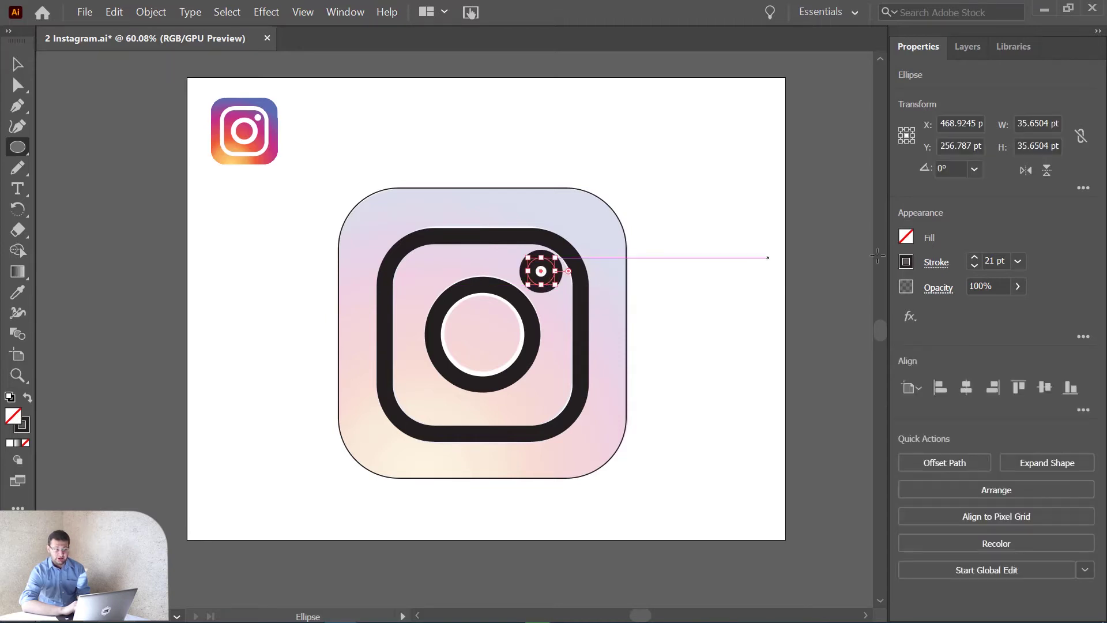
click(975, 266)
click(974, 266)
click(974, 265)
click(975, 266)
click(976, 267)
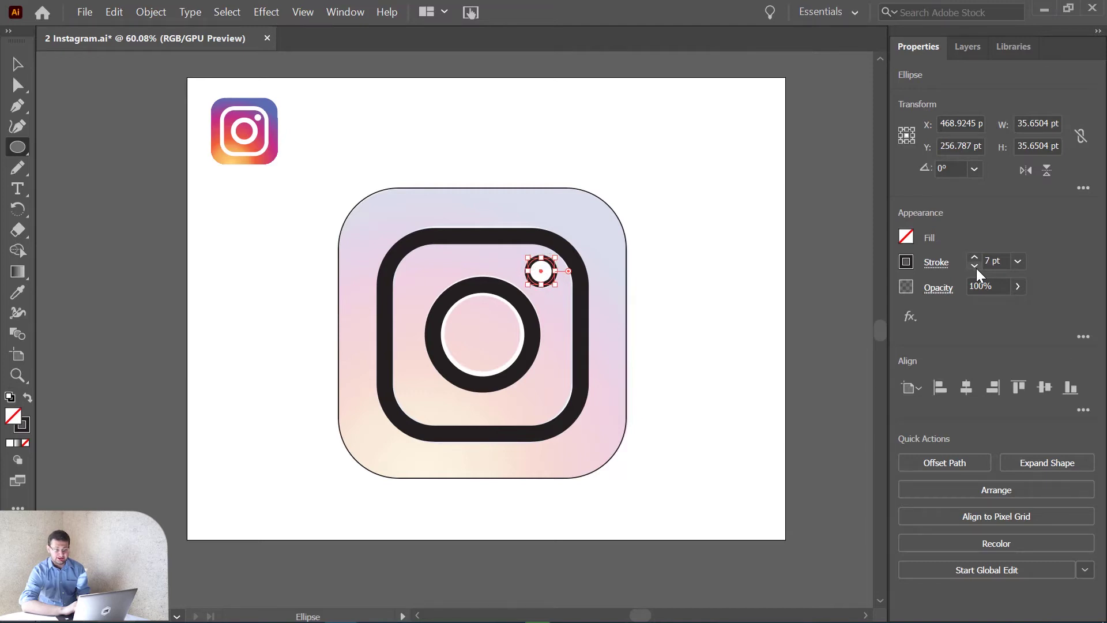
- Remove the small circle's stroke and fill it with black
click(935, 263)
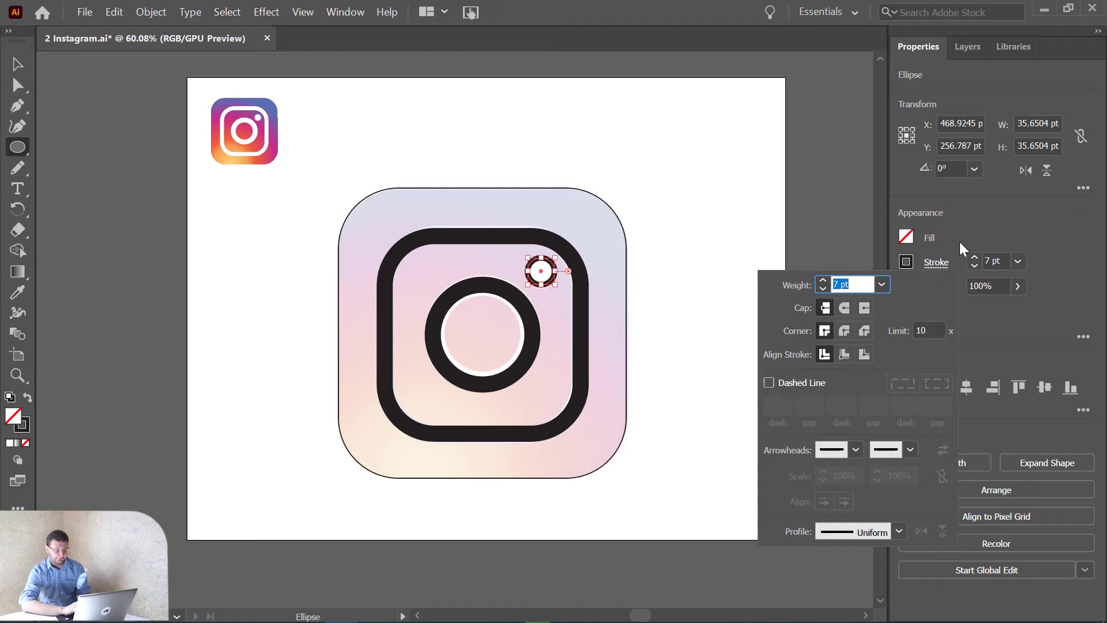
click(906, 263)
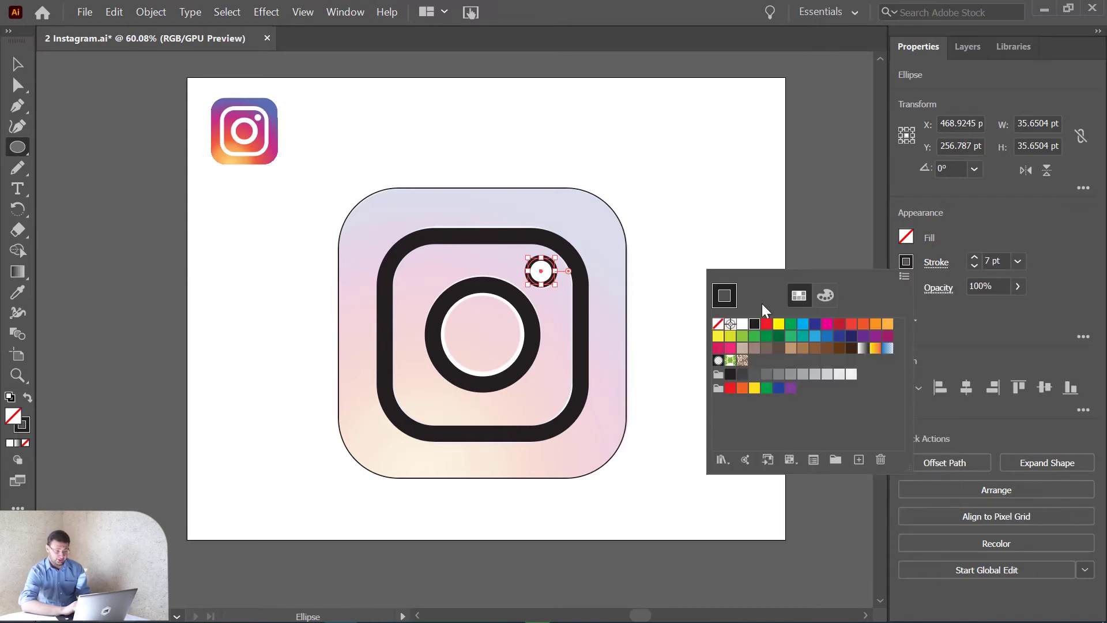
click(718, 324)
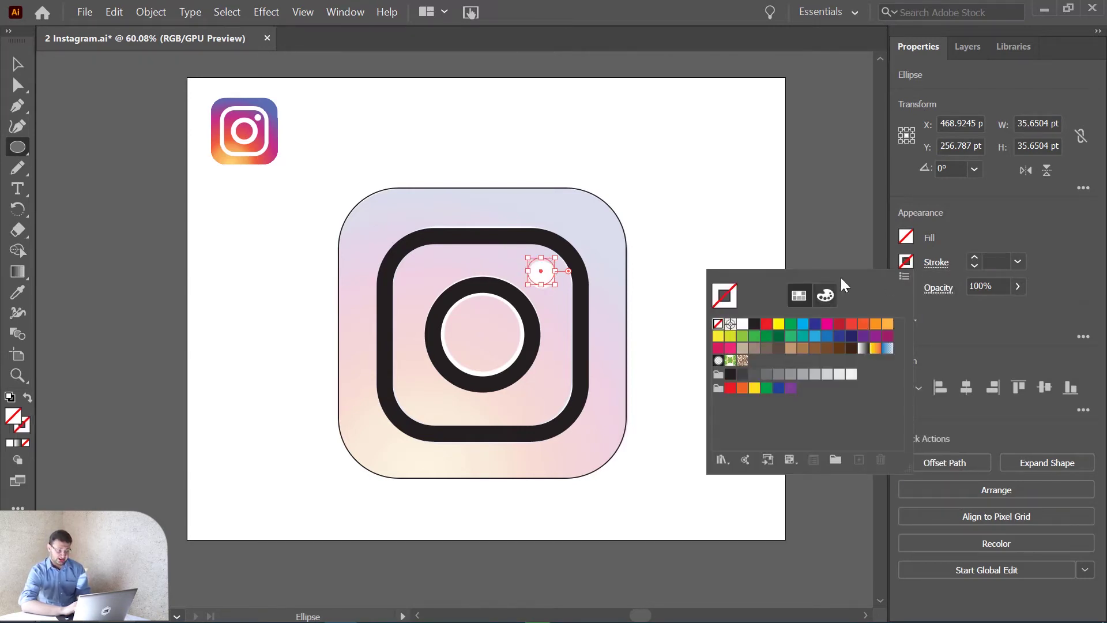
click(910, 236)
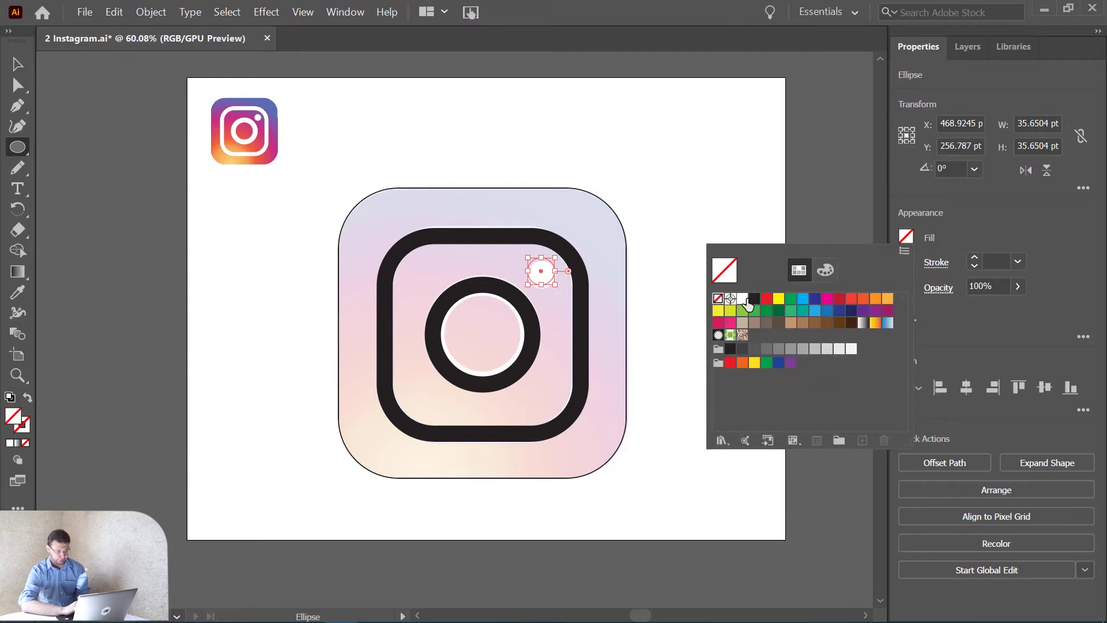
click(754, 299)
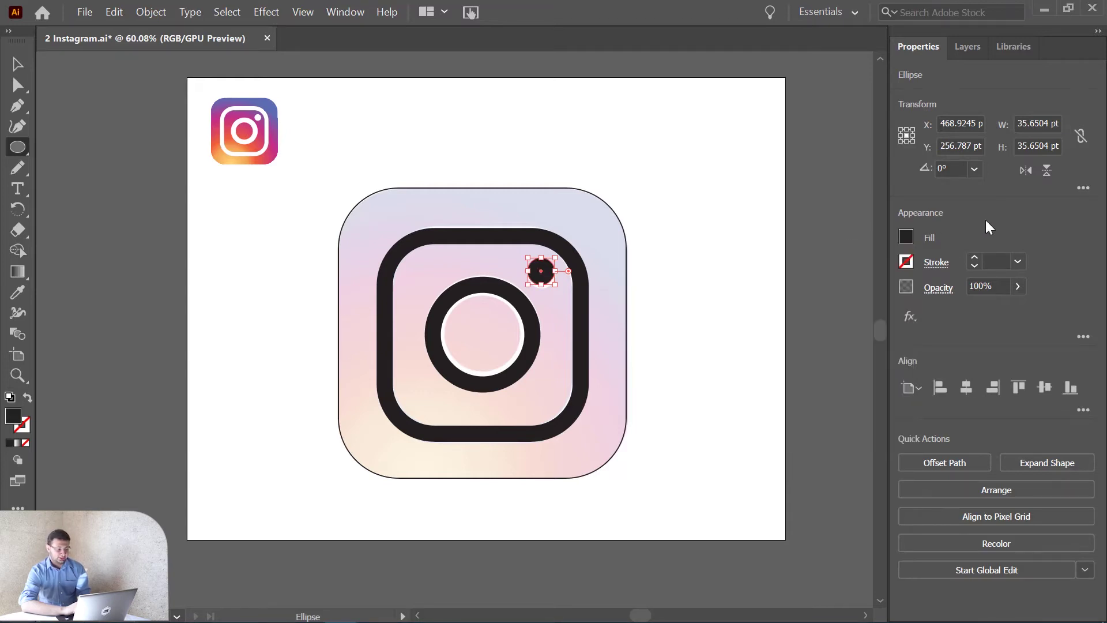
click(753, 283)
click(587, 351)
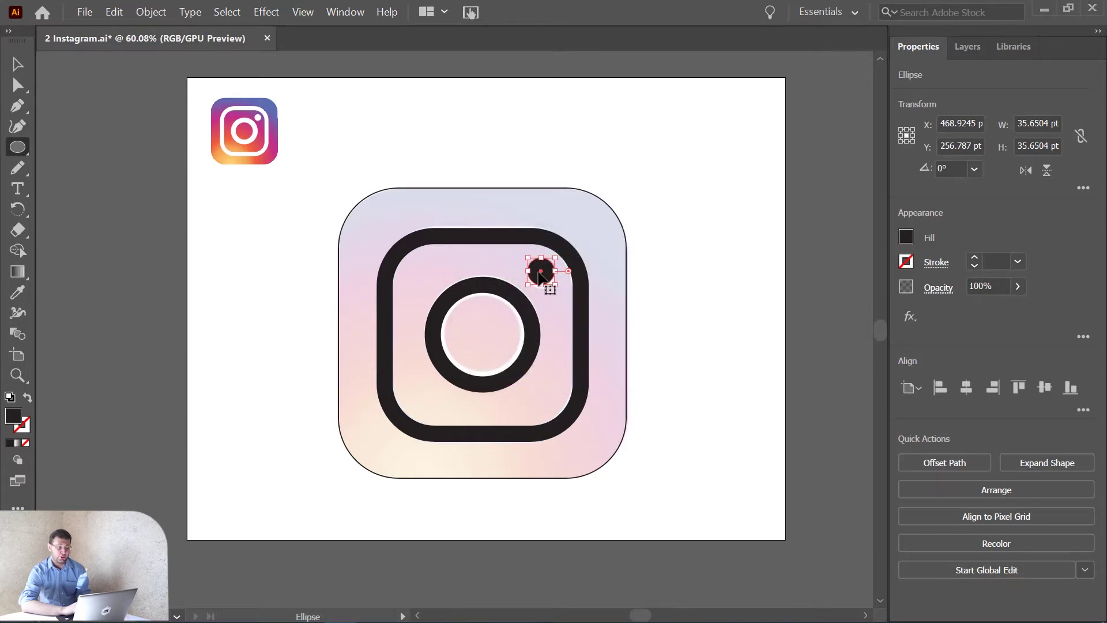
- Enlarge the small black circle to about 40 pt across and nudge it until it covers the white dot
click(18, 64)
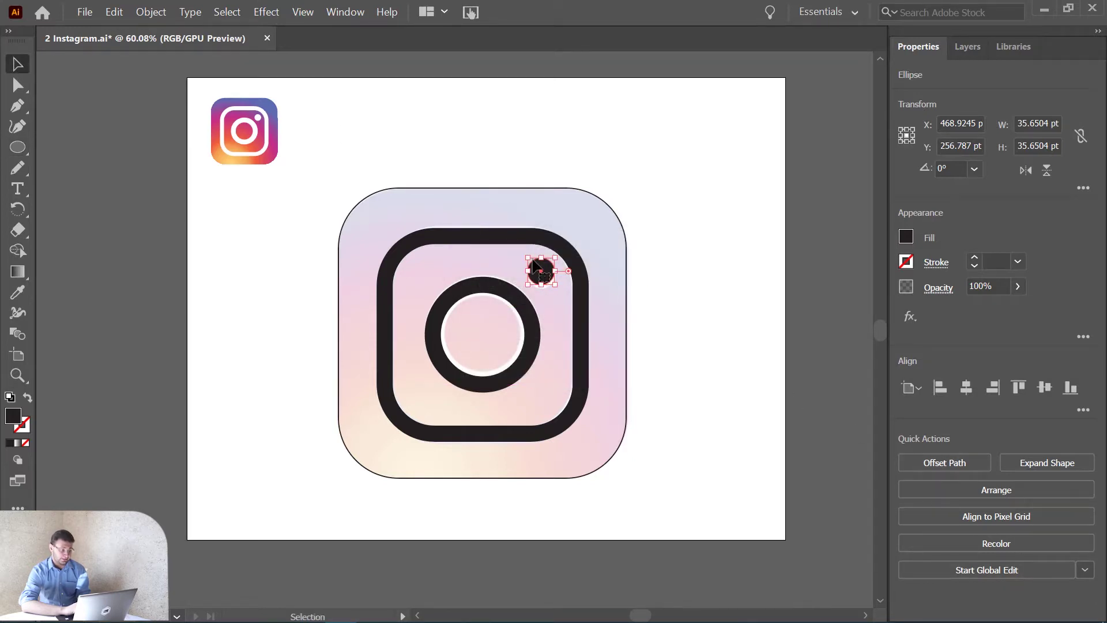
drag(529, 285, 526, 300)
key(Right)
key(Right)
key(Right)
key(Right)
key(Up)
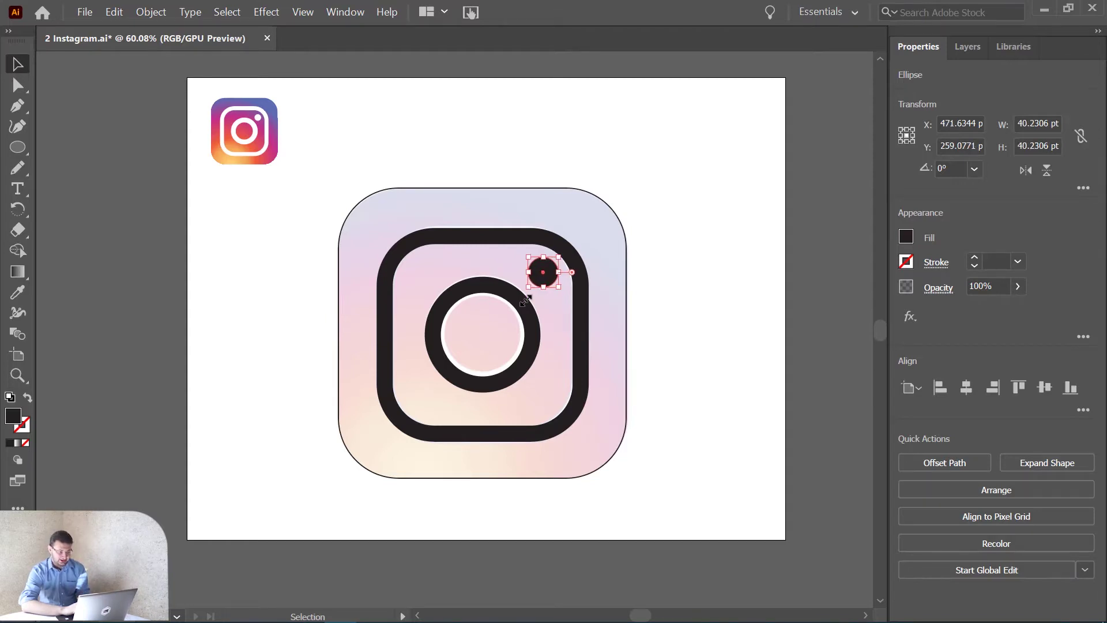
click(716, 373)
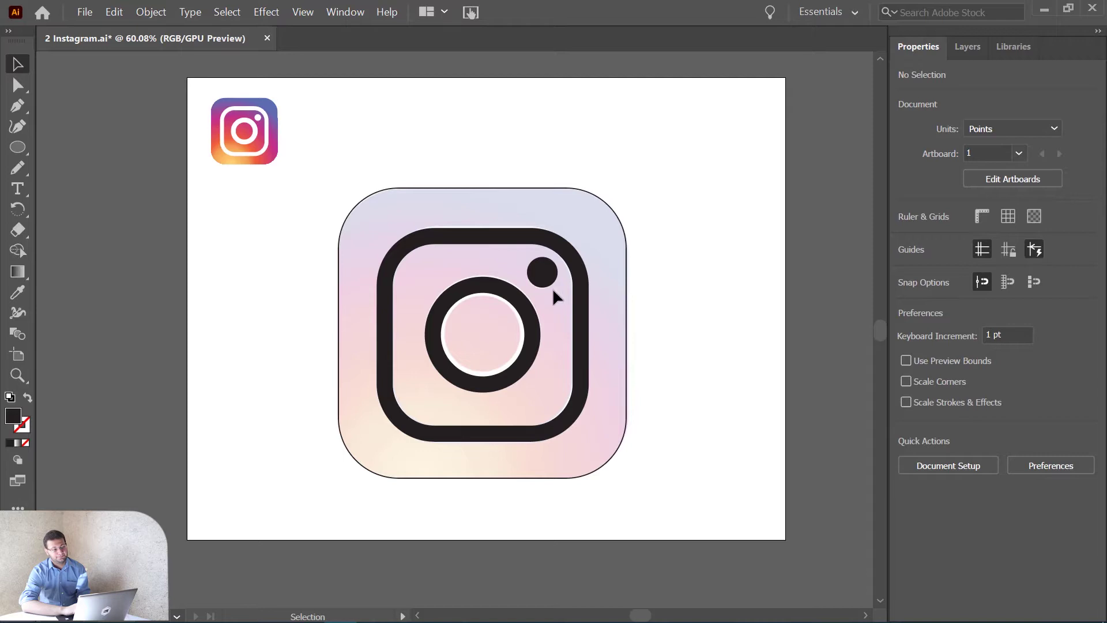
- Nudge the central lens circle up by 1 pt and deselect it
click(529, 326)
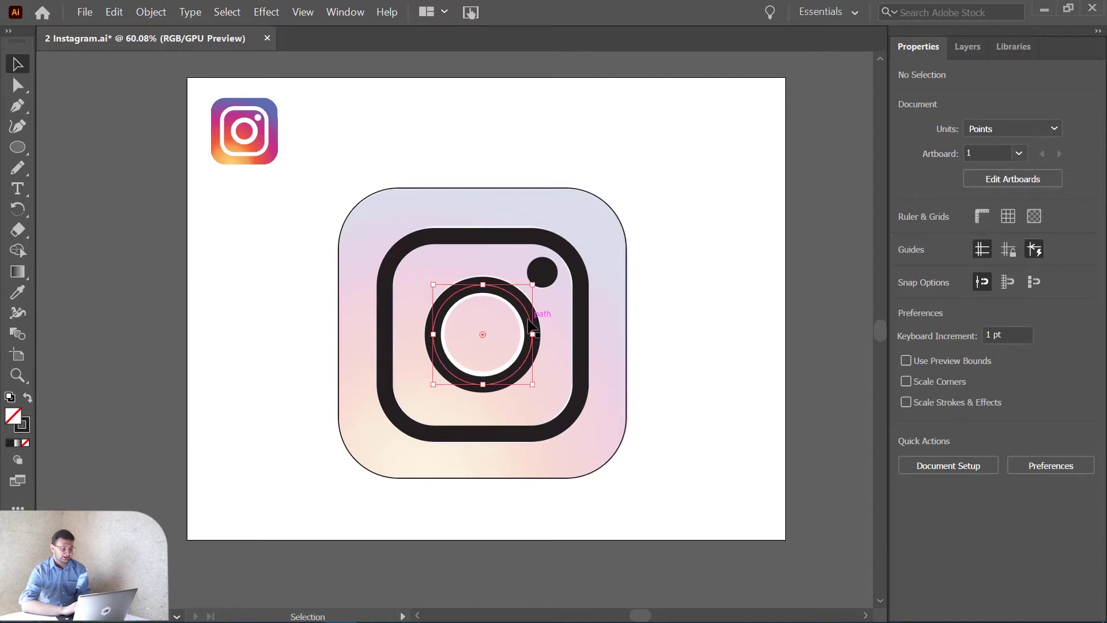
key(Up)
click(706, 368)
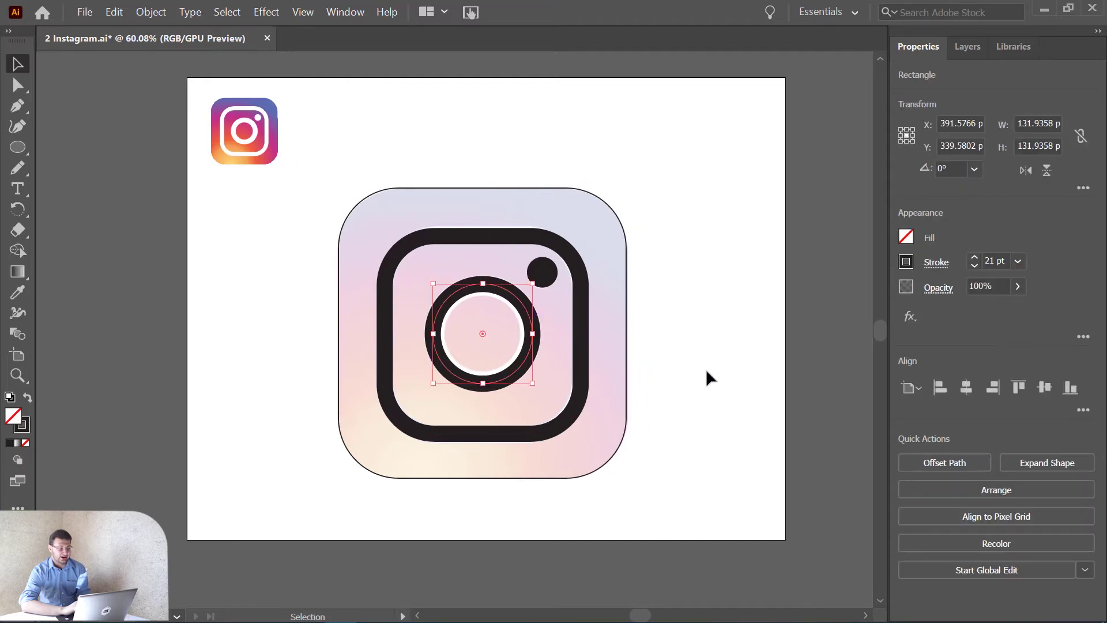
click(707, 372)
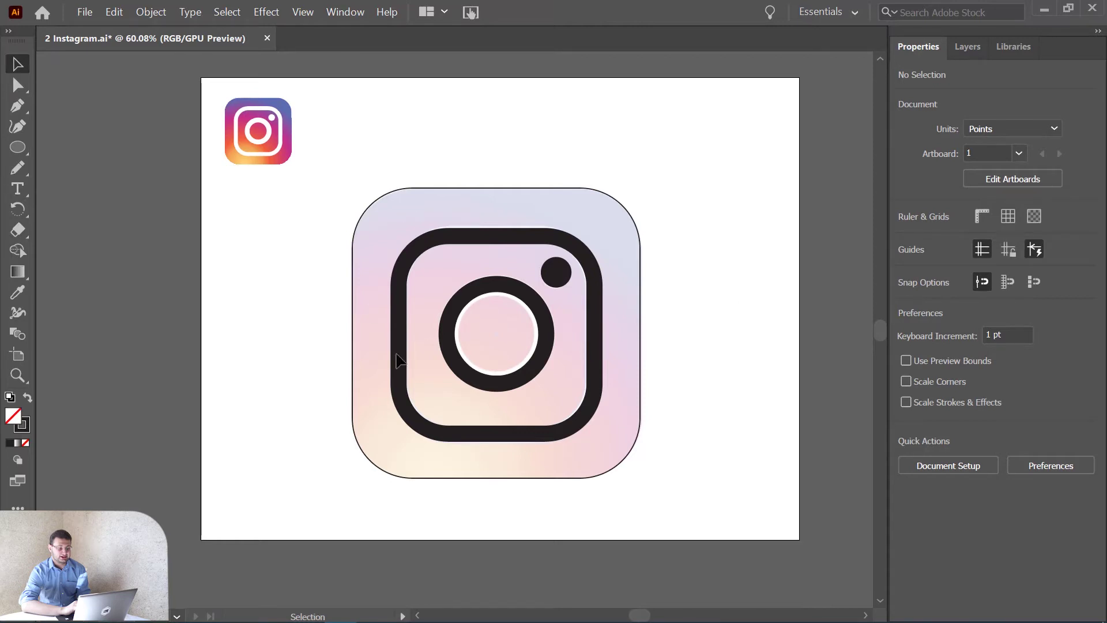
- Remove the outer rounded rectangle's stroke and fill it with the White, Black gradient
click(627, 217)
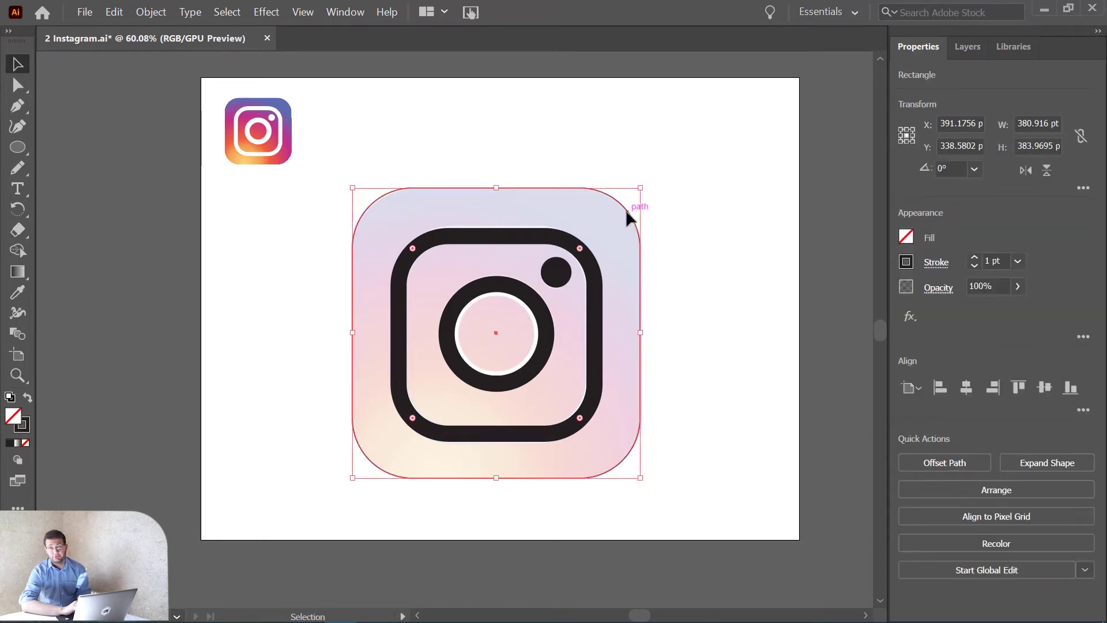
click(906, 264)
click(720, 326)
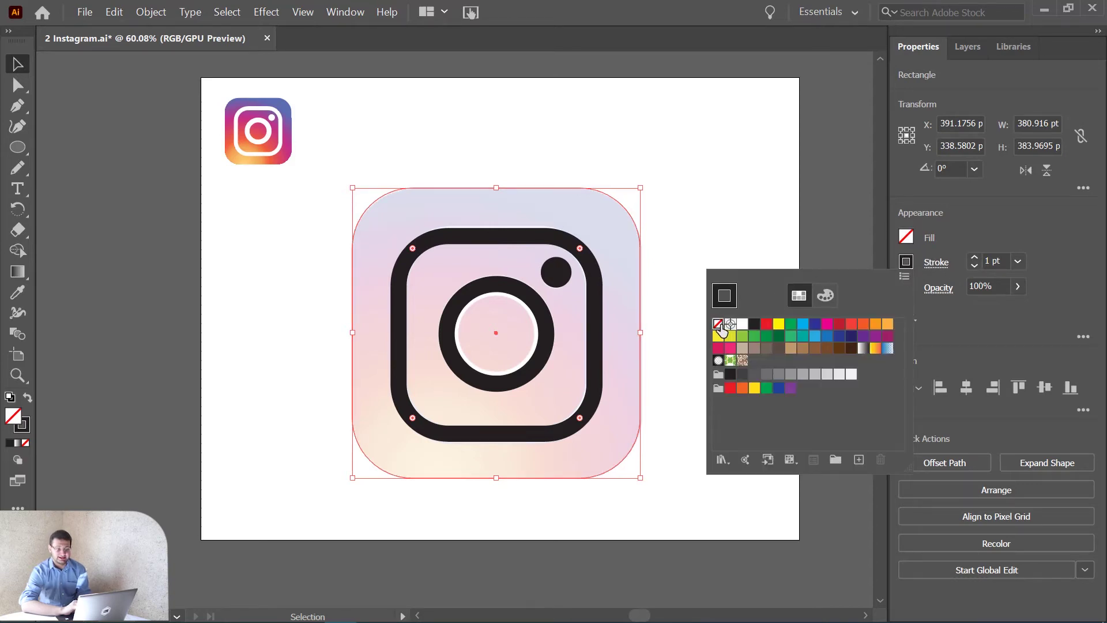
click(908, 238)
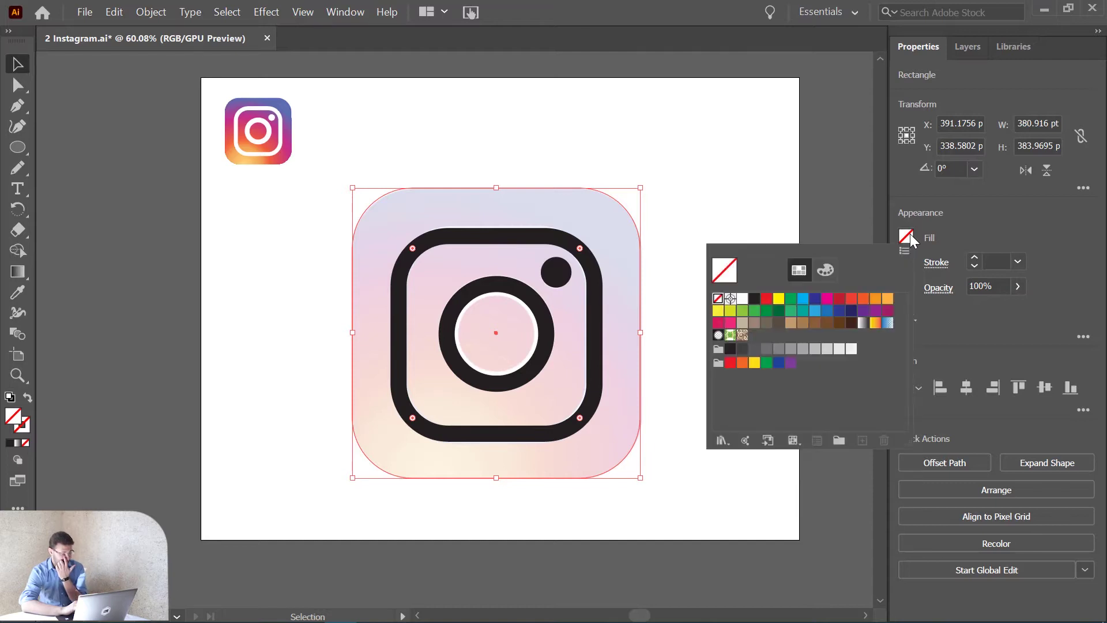
click(862, 324)
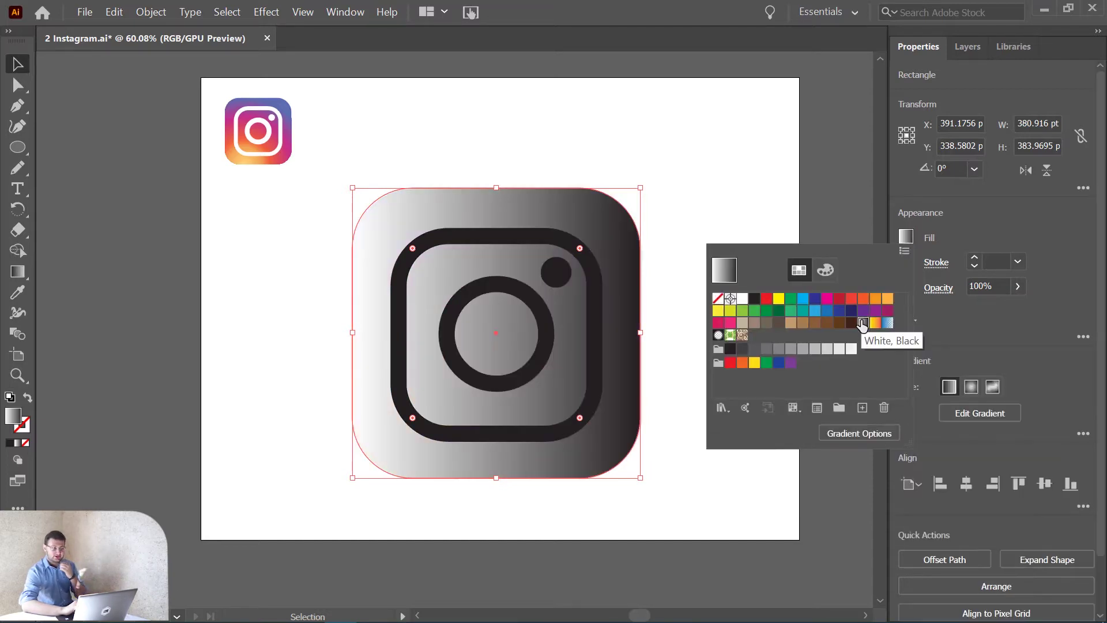
click(984, 225)
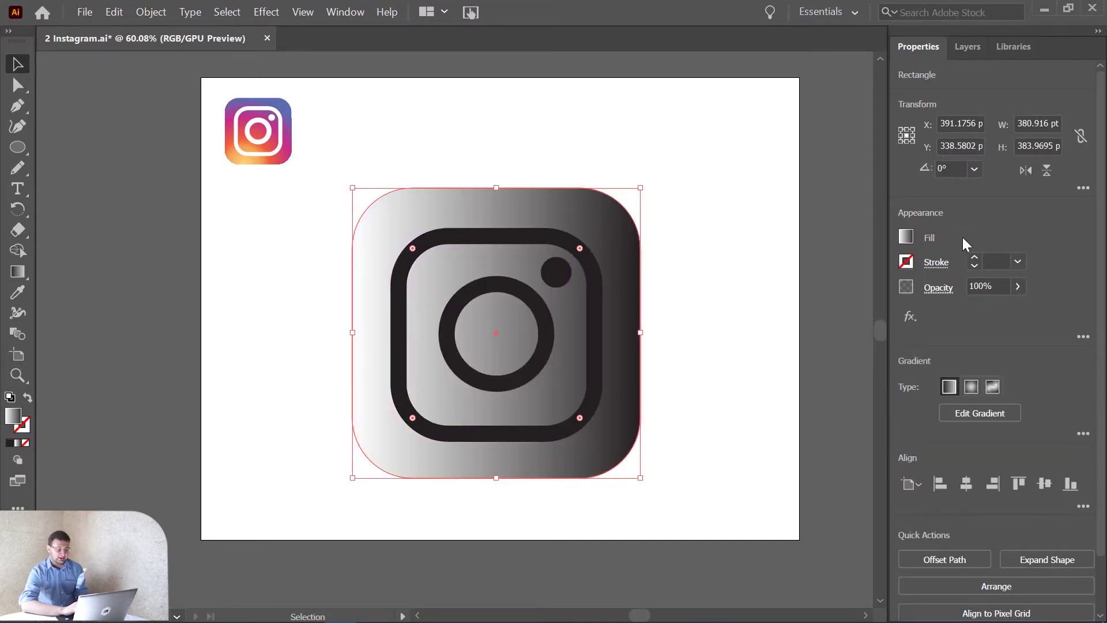
click(711, 364)
- Change the inner rounded rectangle's stroke colour to white
click(596, 371)
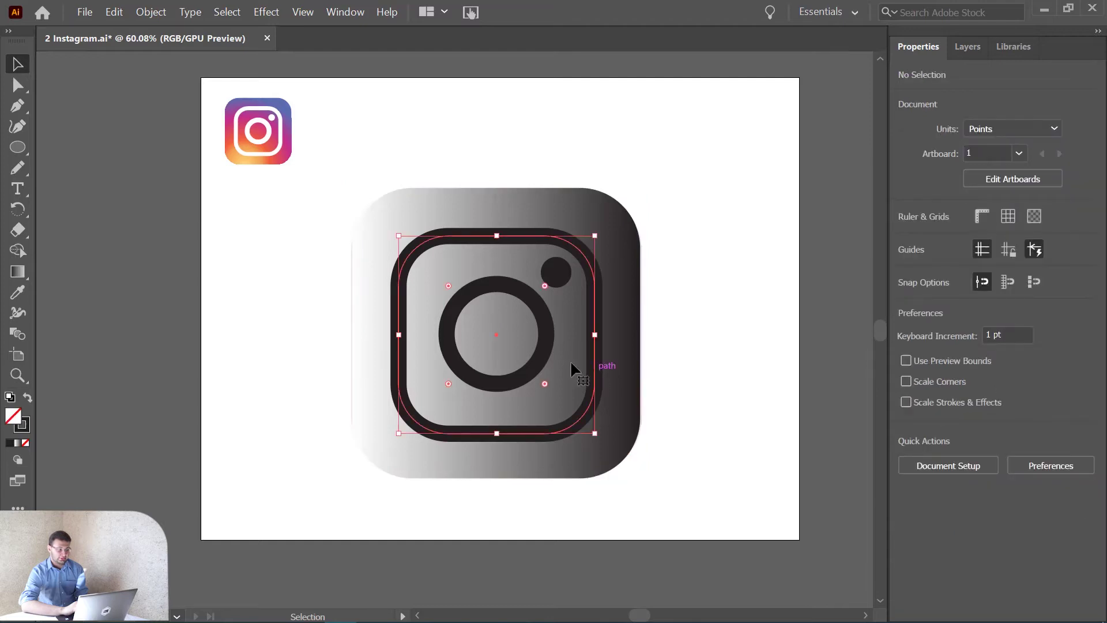
shift+click(620, 375)
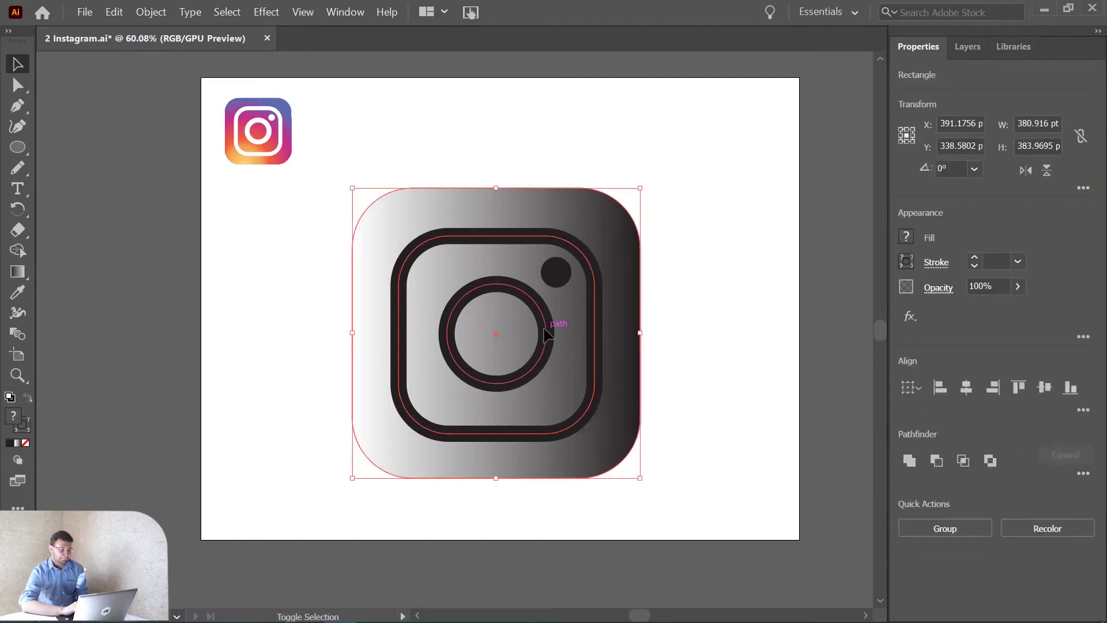
click(605, 384)
click(602, 376)
click(910, 260)
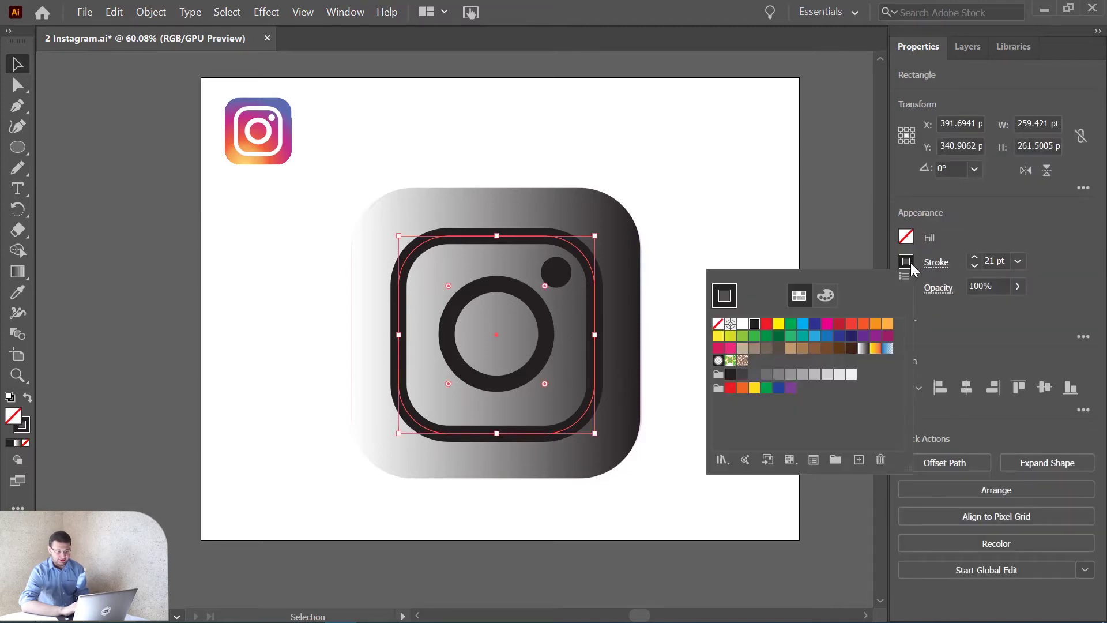
click(741, 324)
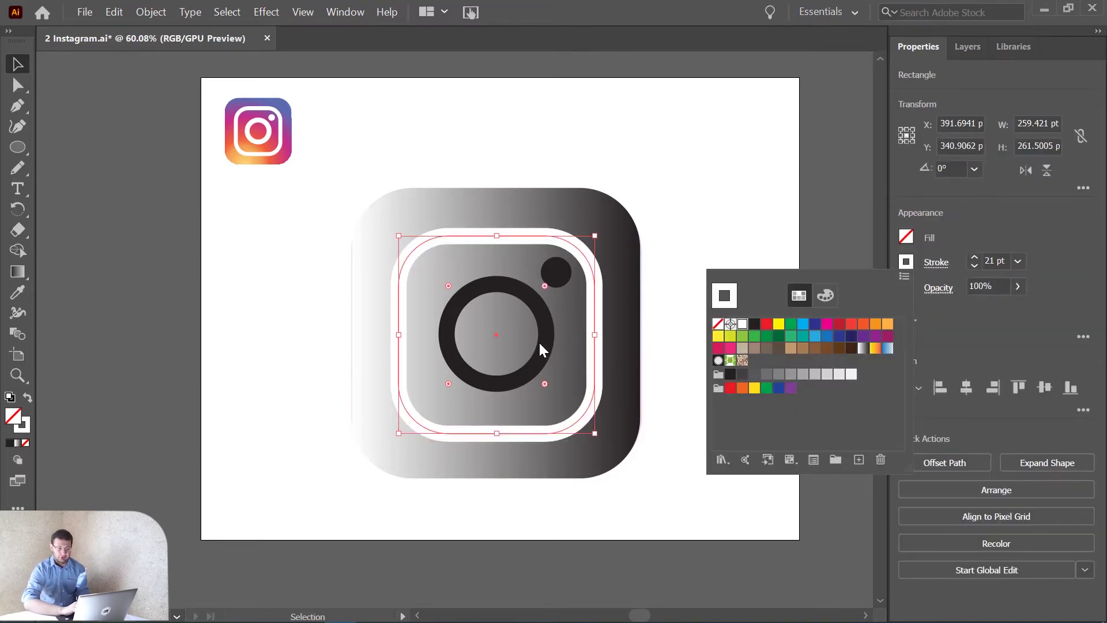
- Change the central lens circle's stroke colour to white
click(539, 346)
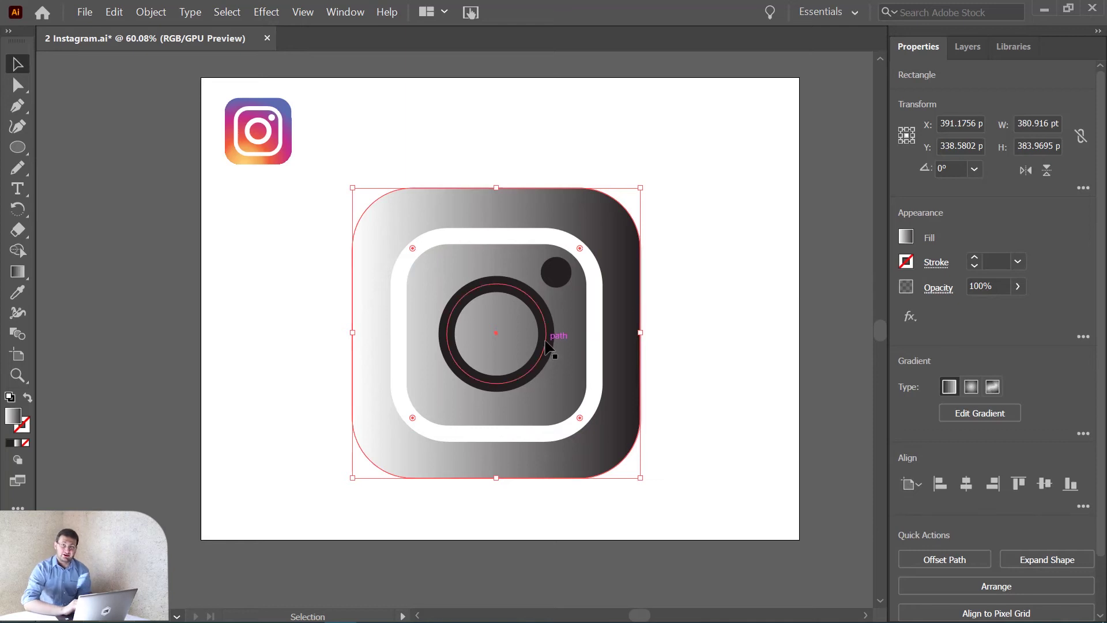
click(547, 353)
click(905, 265)
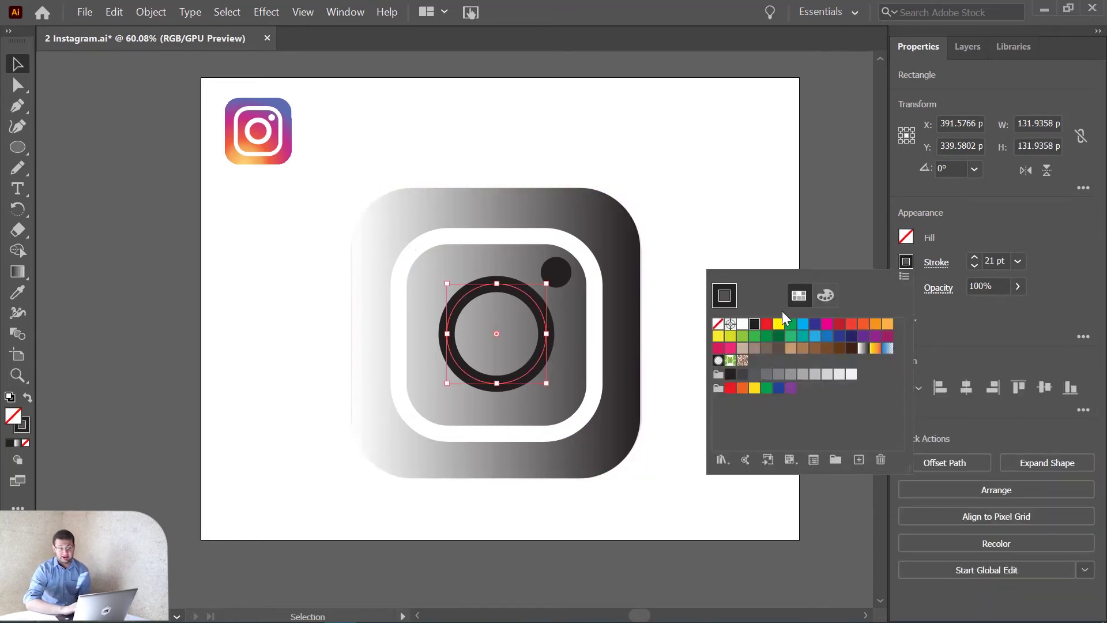
click(742, 324)
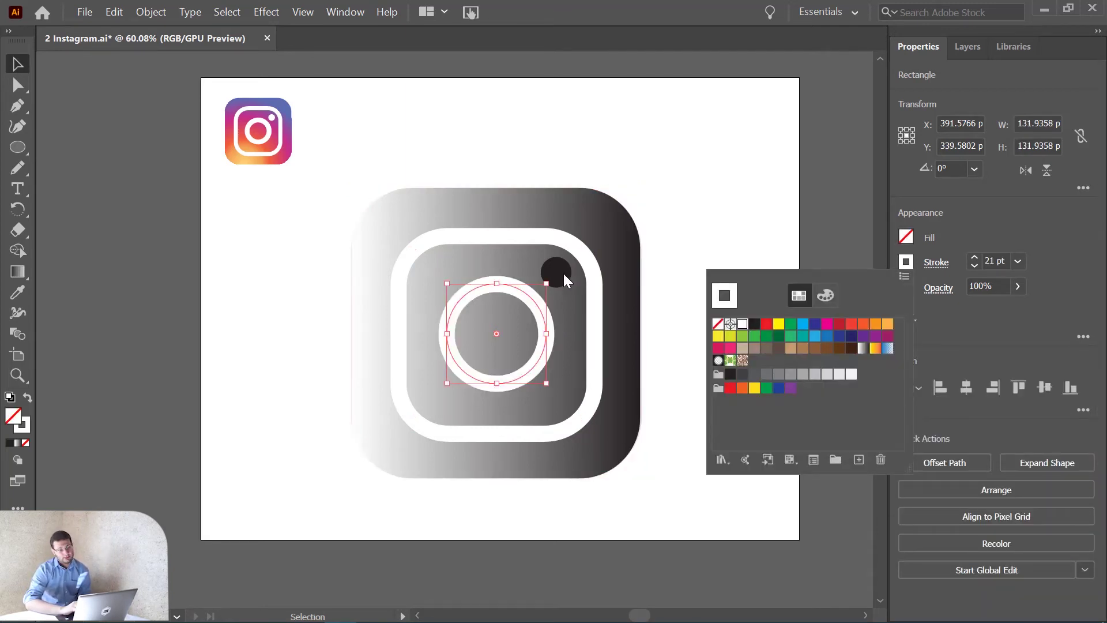
click(562, 271)
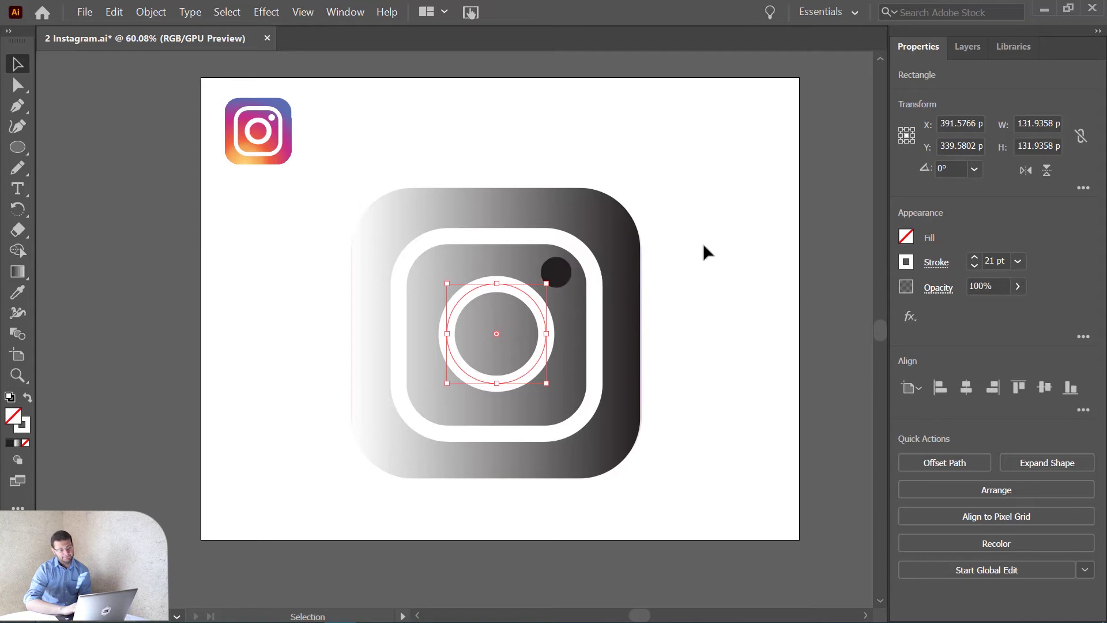
- Fill the small circle near the inner rounded rectangle's corner with white and deselect it
click(615, 277)
click(566, 275)
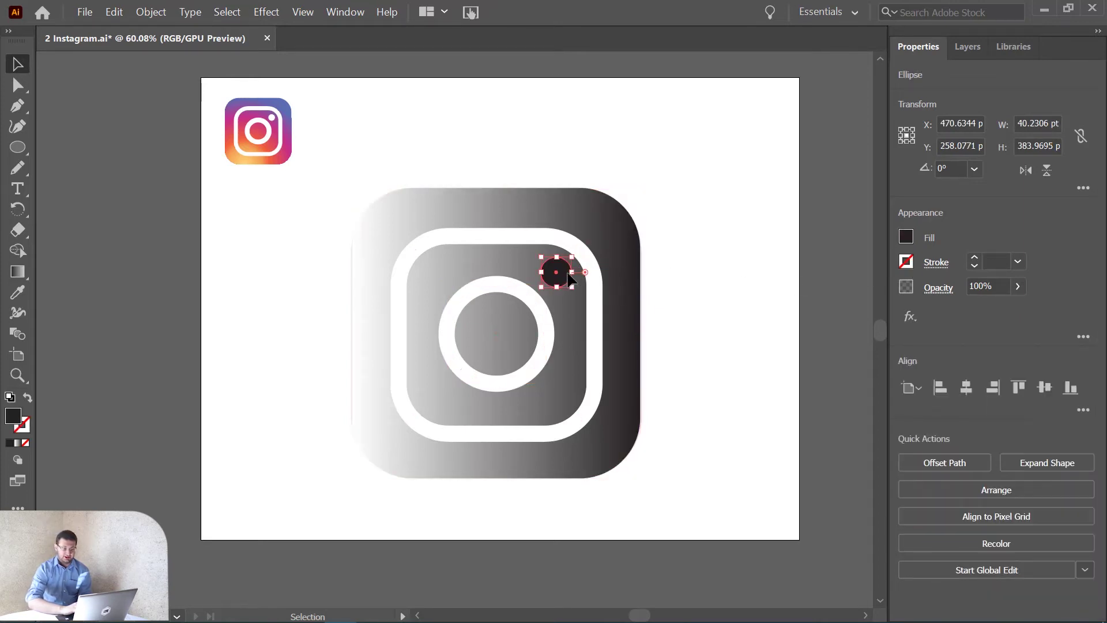
click(906, 236)
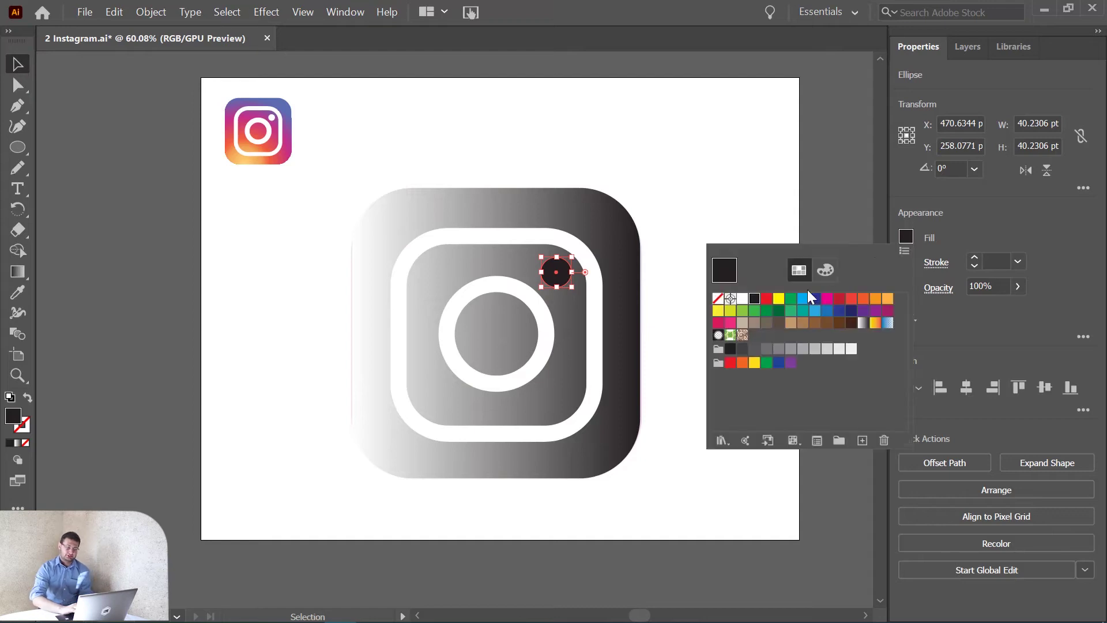
click(742, 299)
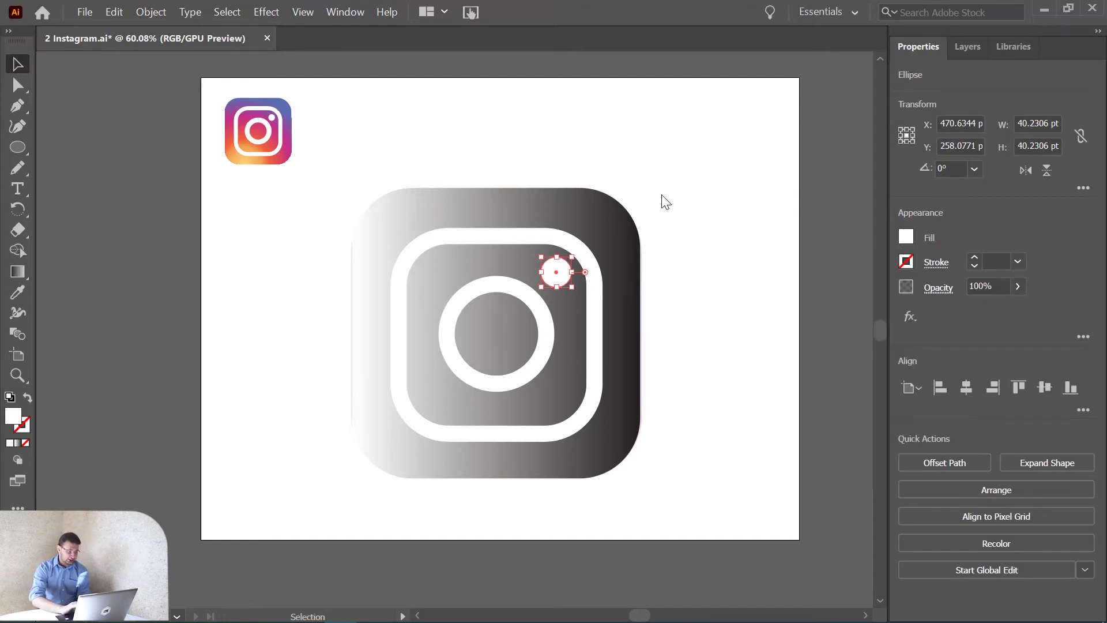
click(660, 192)
click(637, 316)
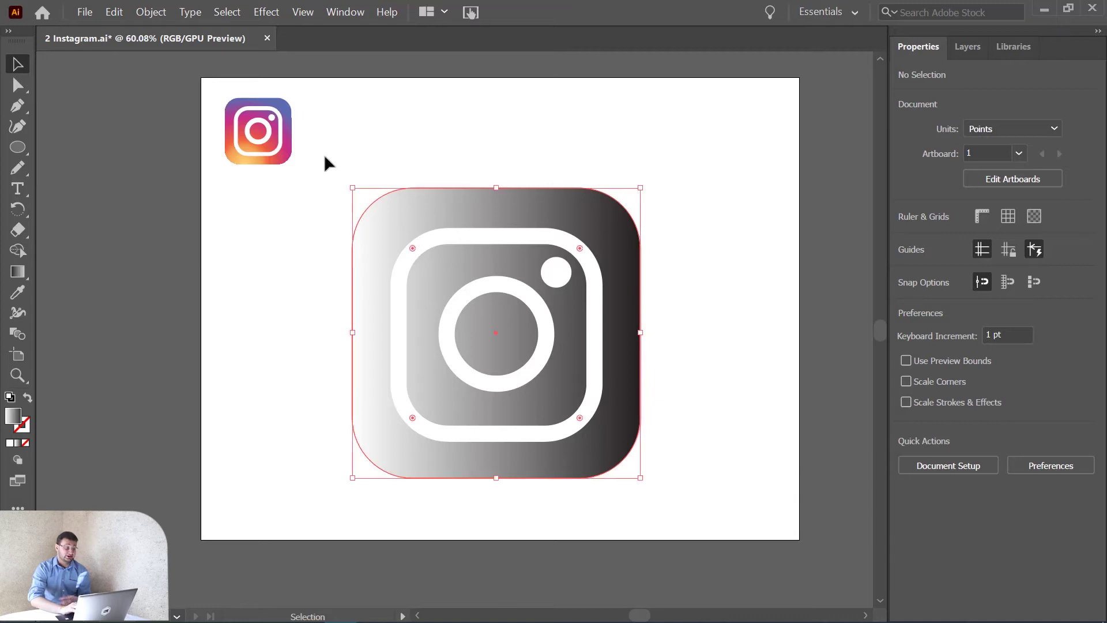
click(245, 331)
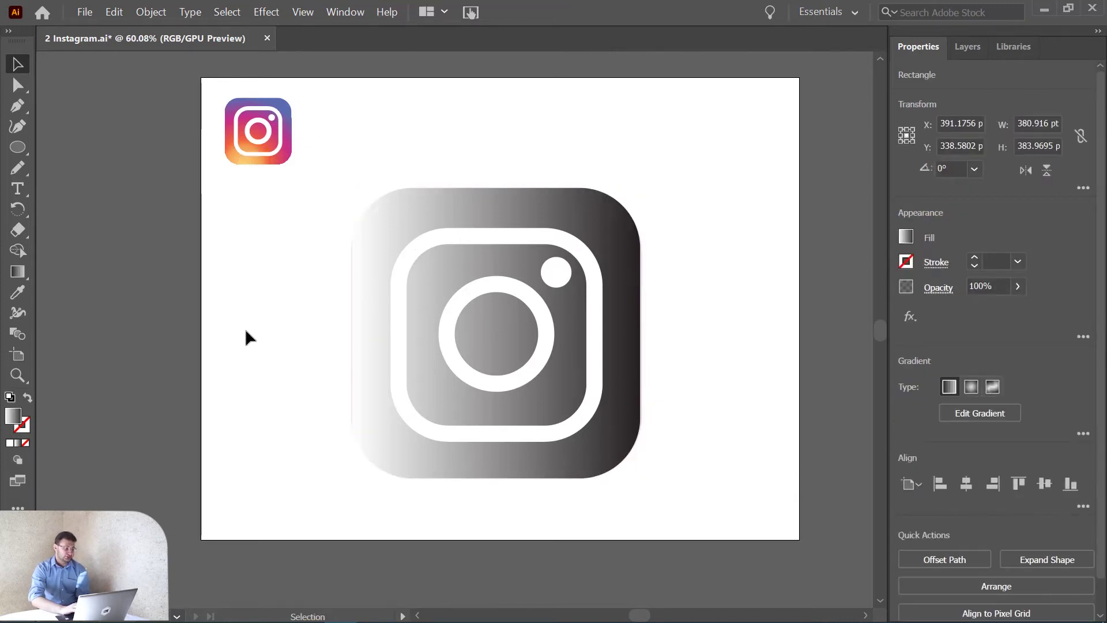
- Sample the golden yellow near the bottom edge of the small reference logo as the fill colour
click(14, 300)
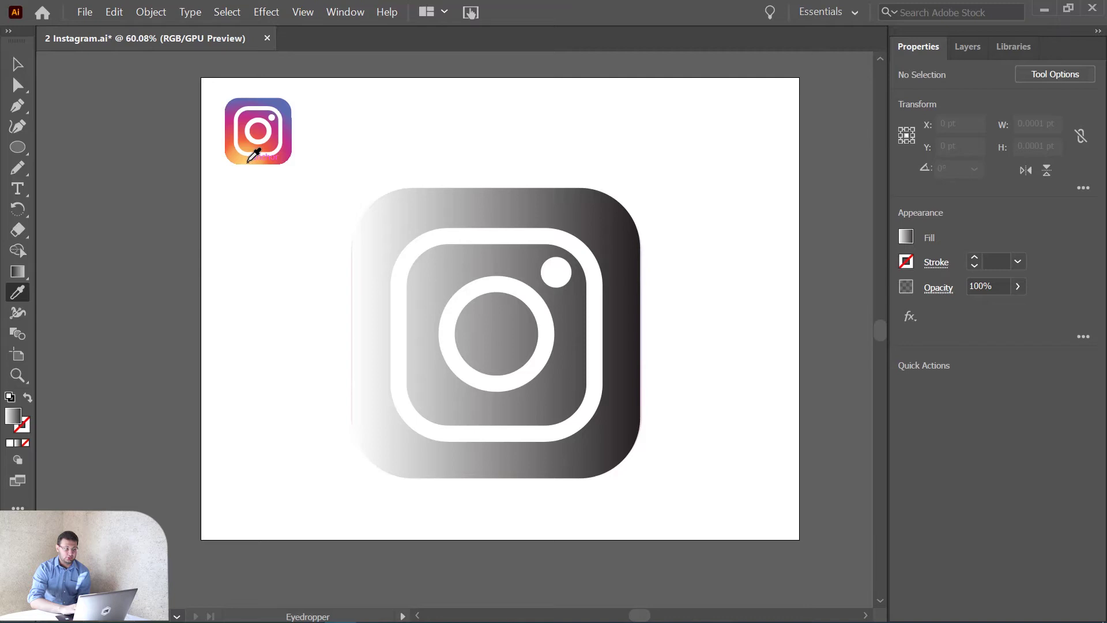
key(ctrl+plus)
key(ctrl+plus)
key(ctrl+plus)
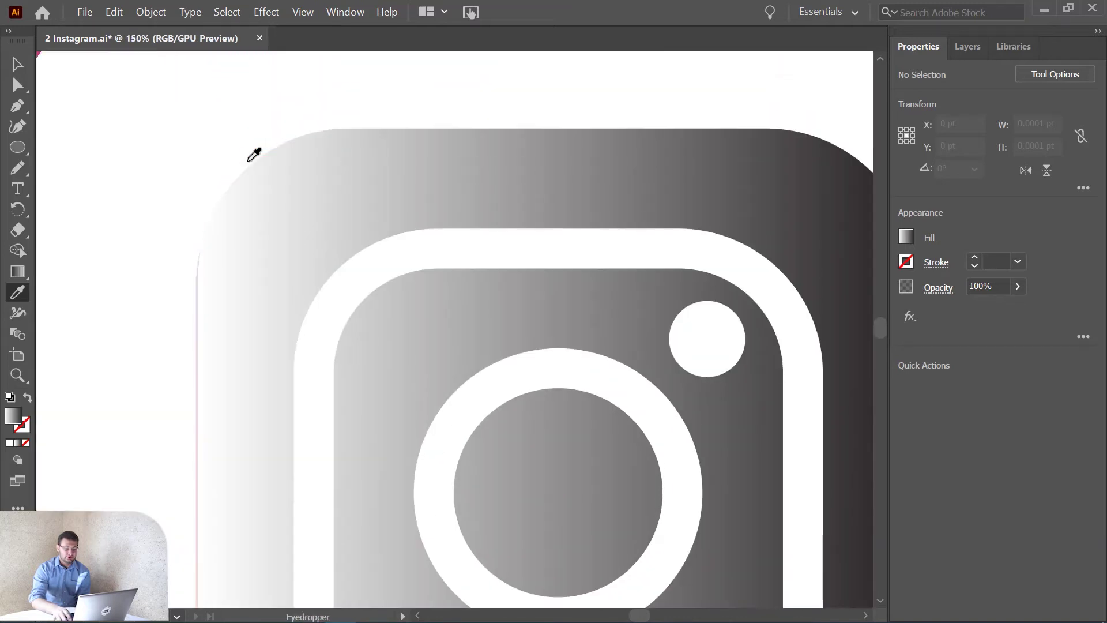
scroll(254, 155, left, 5)
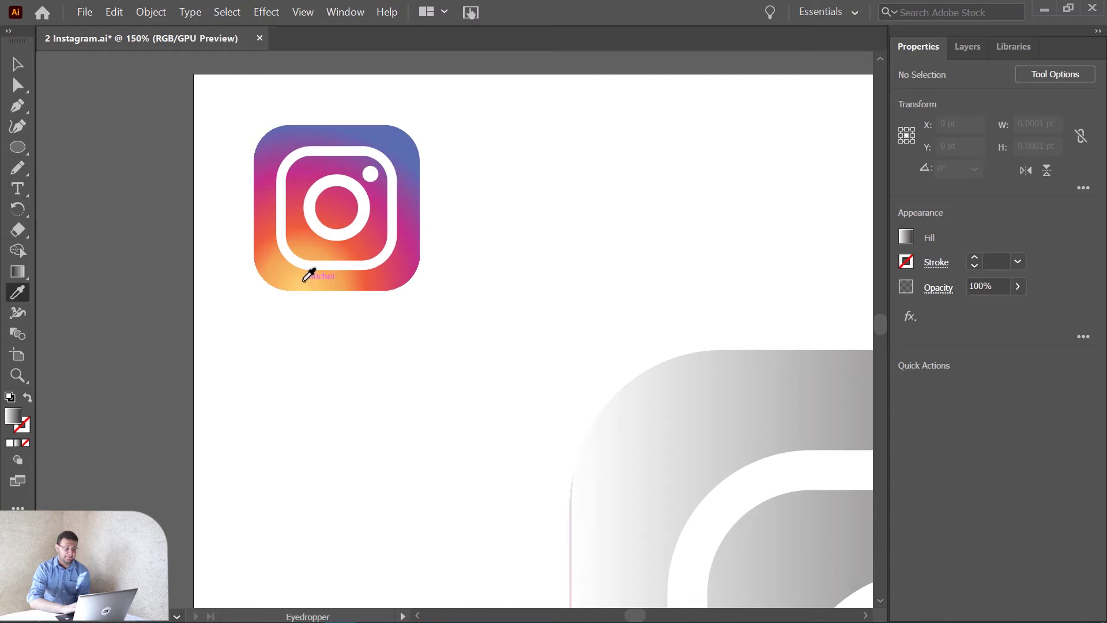
click(307, 282)
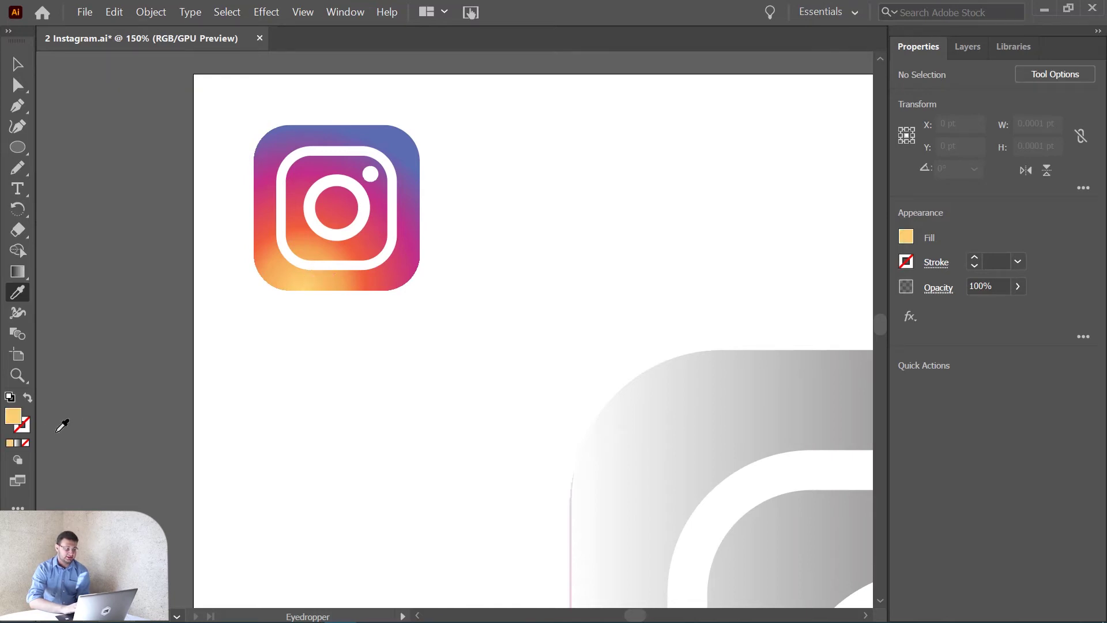
- Save the sampled yellow as a new global RGB swatch named "gold yellow"
click(907, 237)
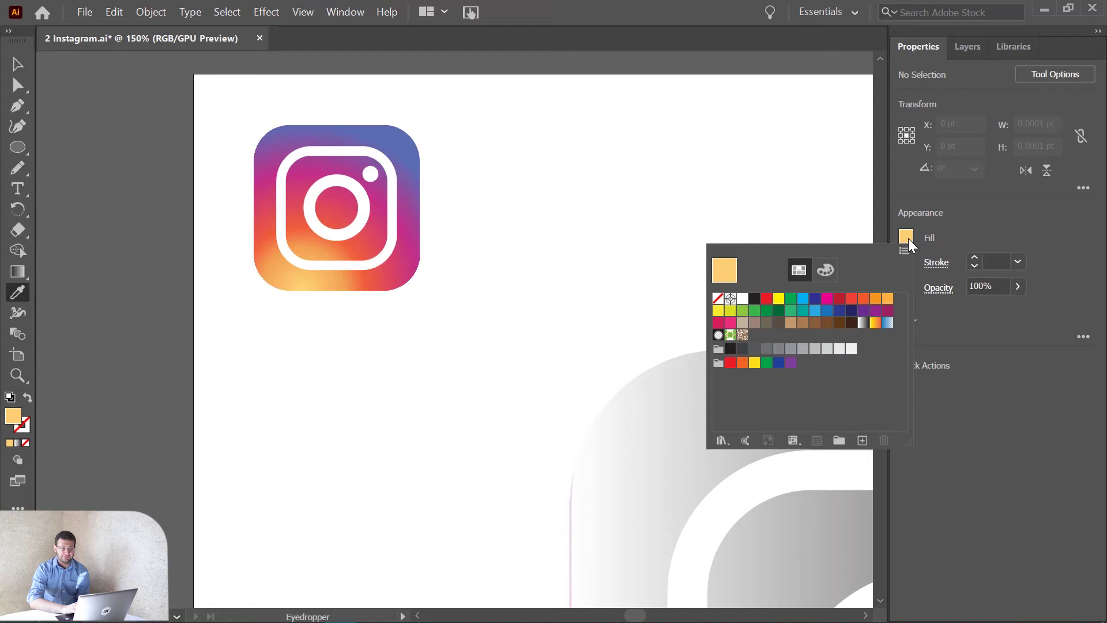
click(863, 440)
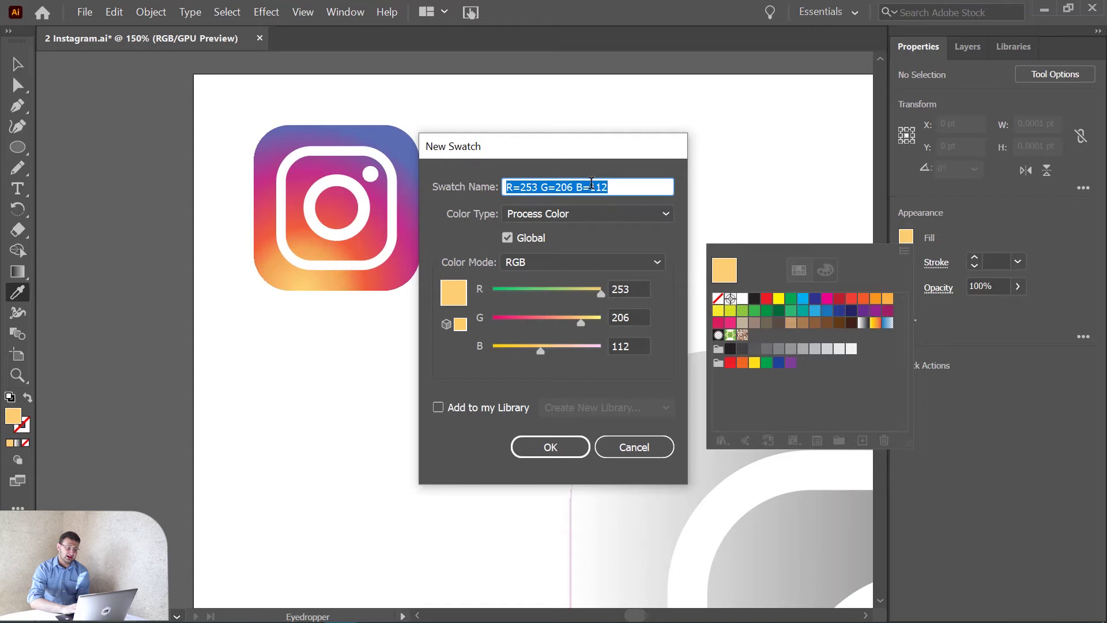
text(gold yellow)
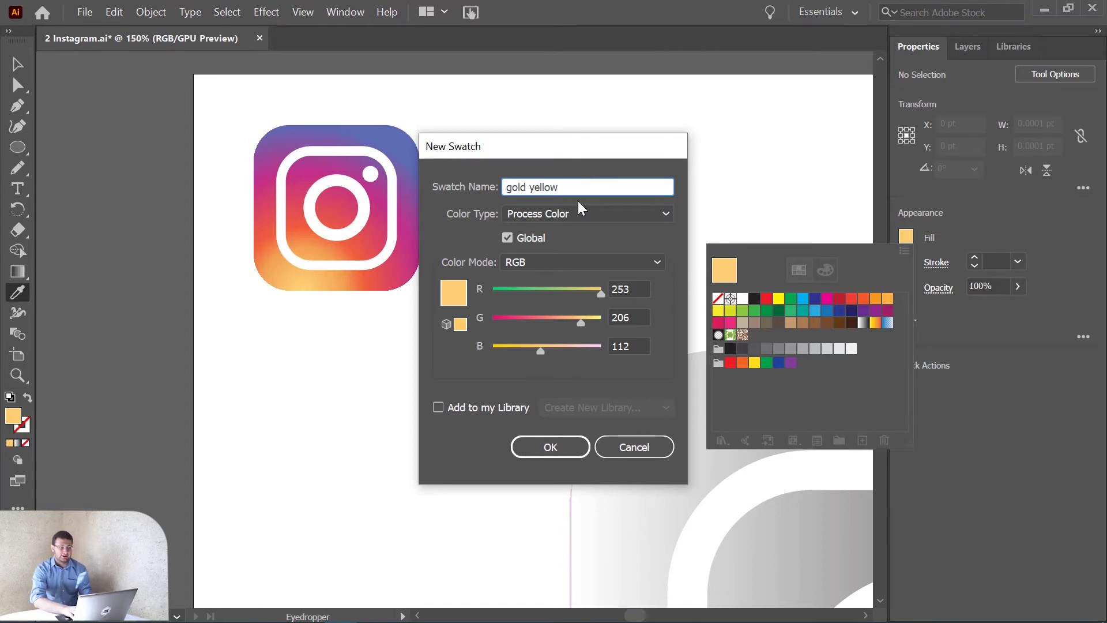
click(577, 445)
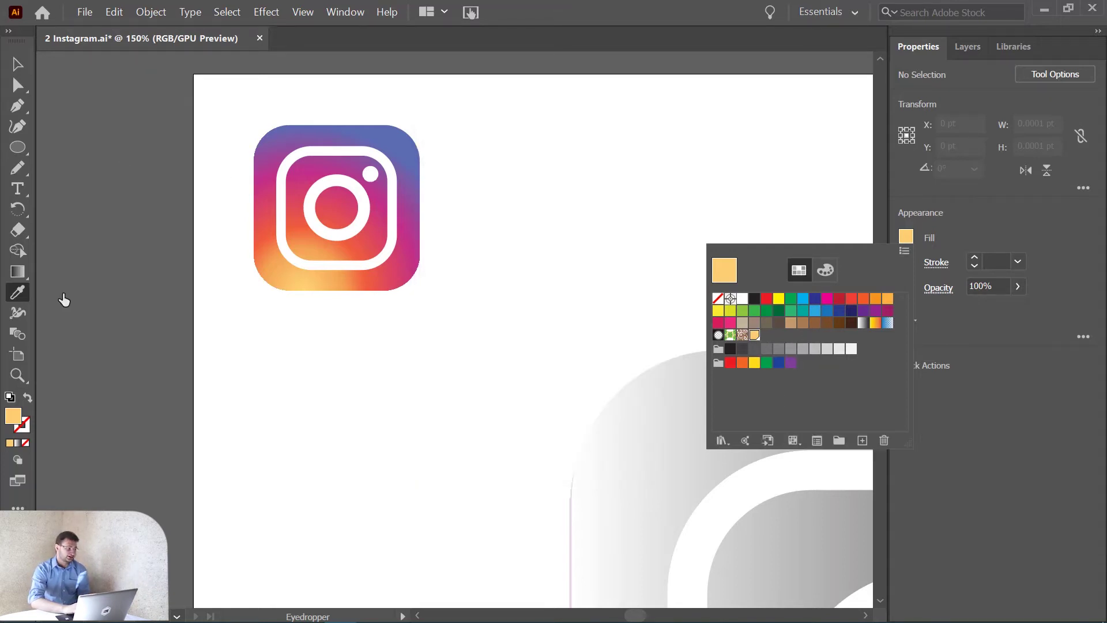
- Sample the blue from the reference logo's upper-right corner and save it as a new swatch under its default name
double_click(22, 292)
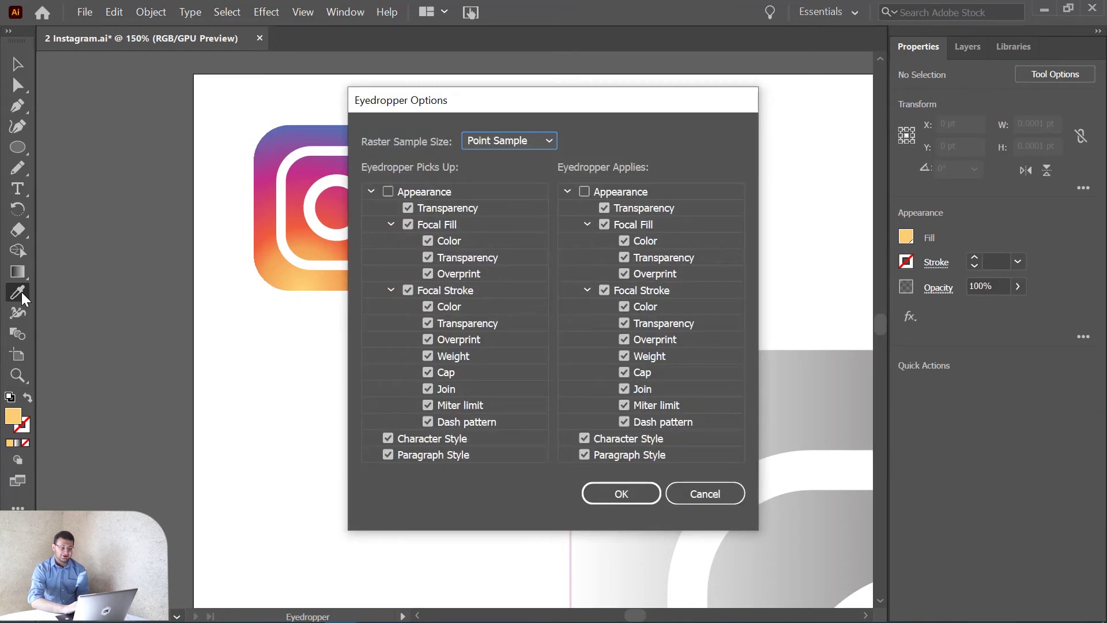
click(698, 496)
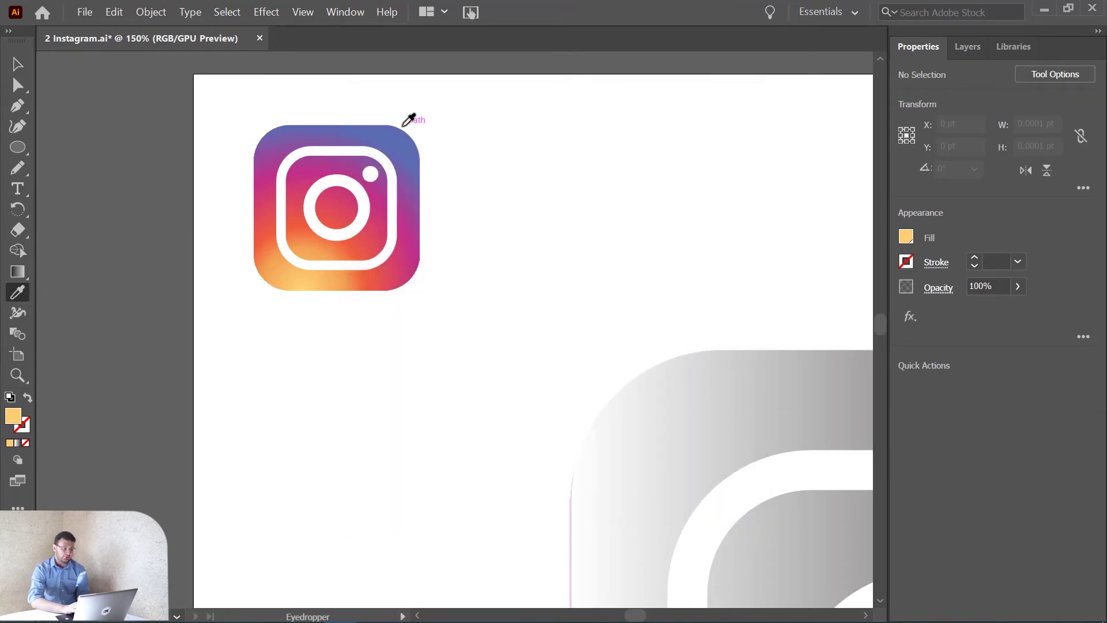
click(405, 132)
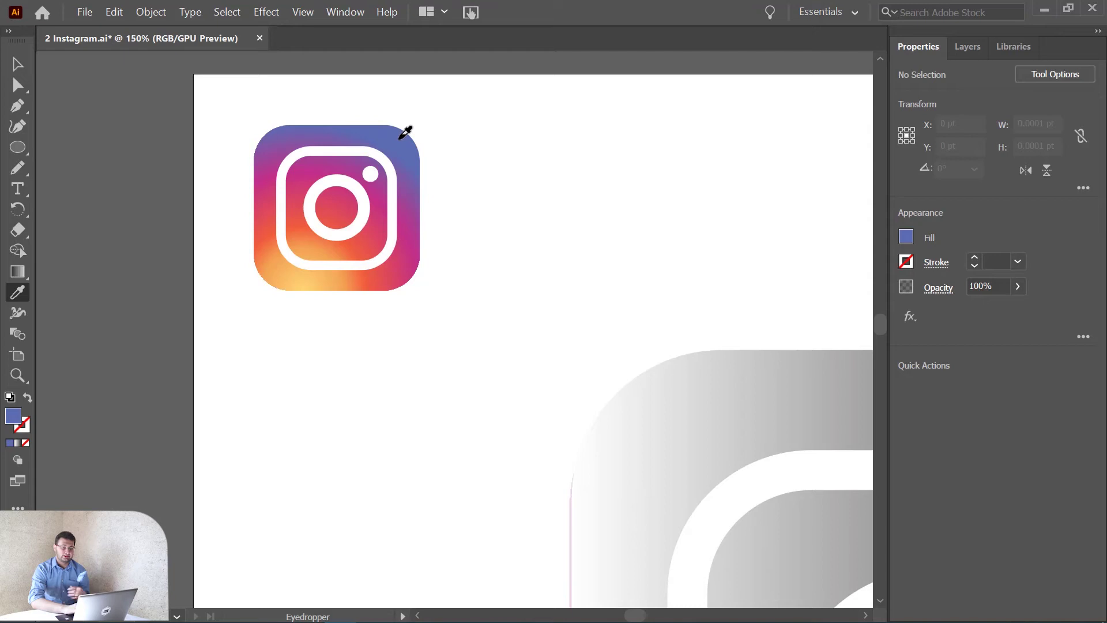
click(905, 238)
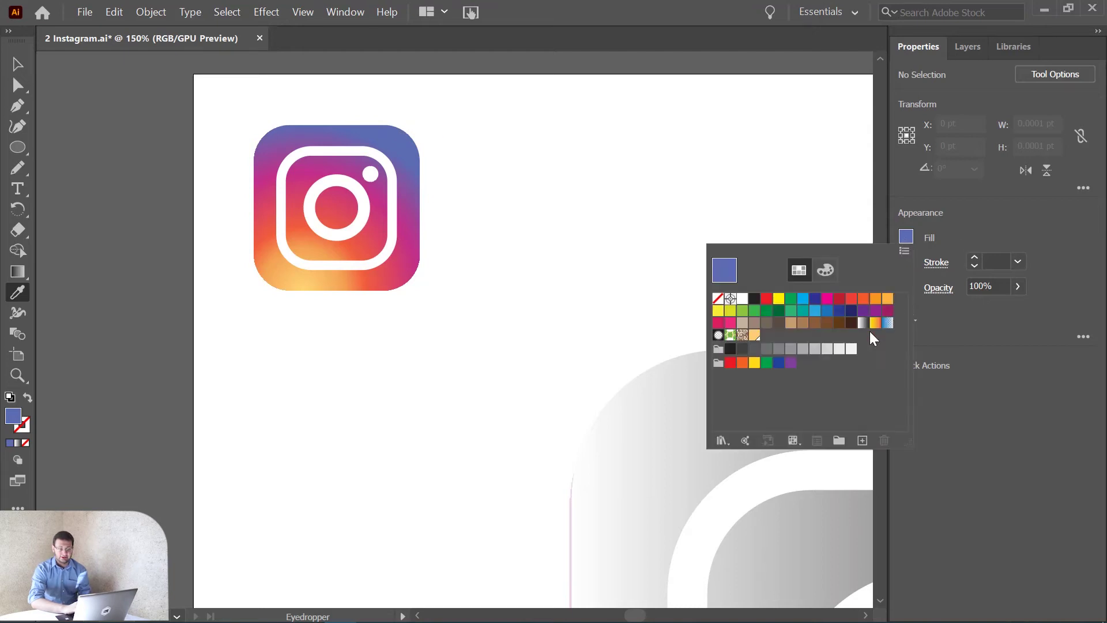
click(862, 441)
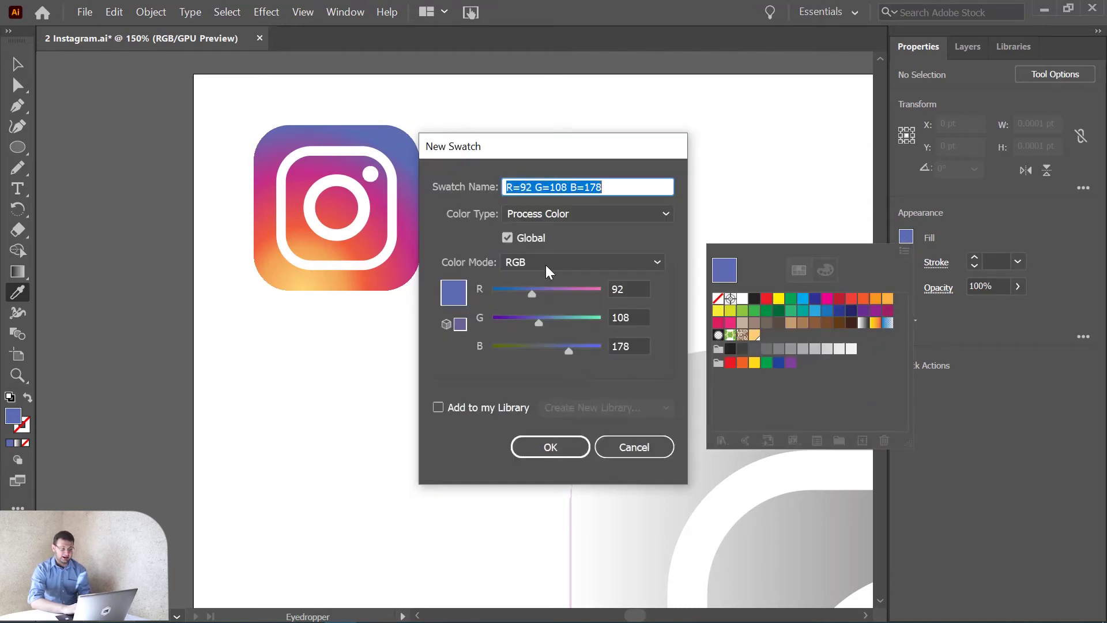
click(566, 454)
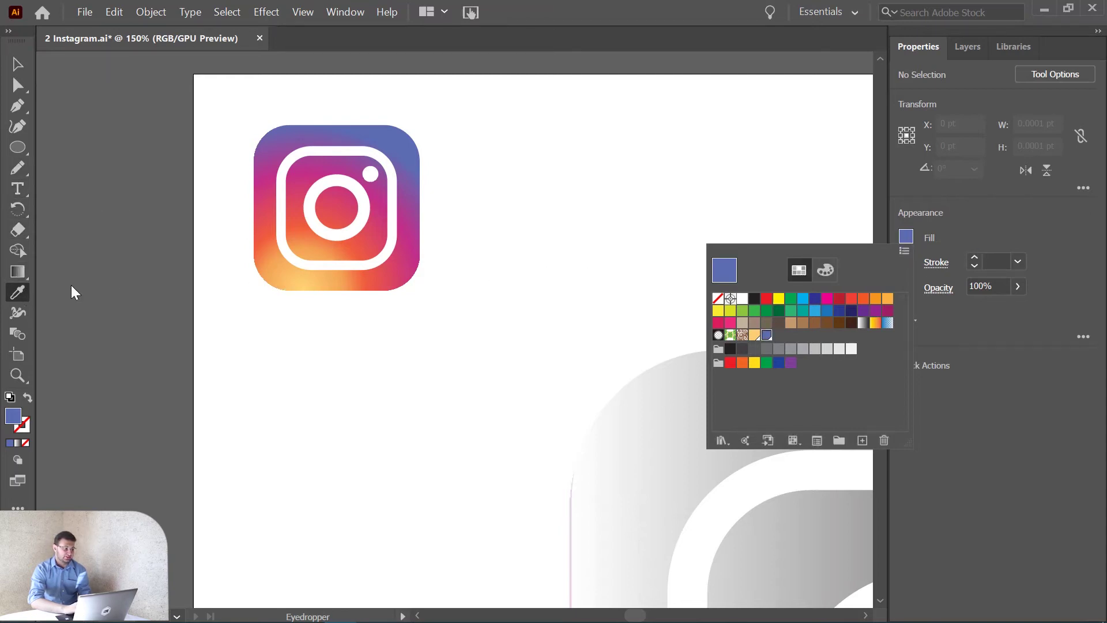
- Sample the orange-red just below the reference logo's lens ring and save it as a new swatch
click(20, 292)
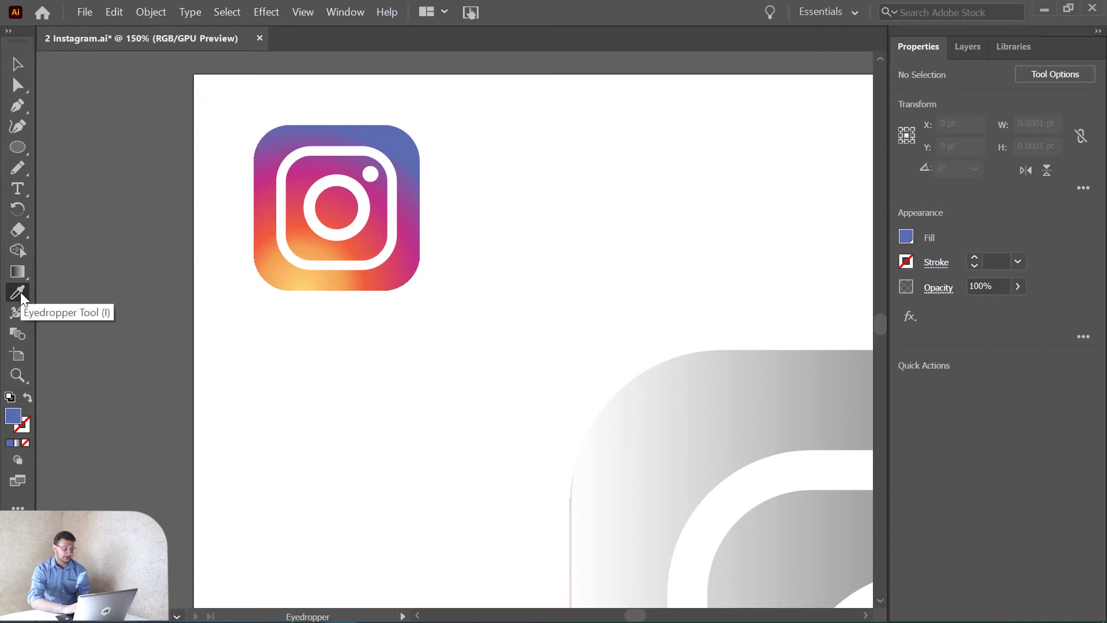
click(364, 241)
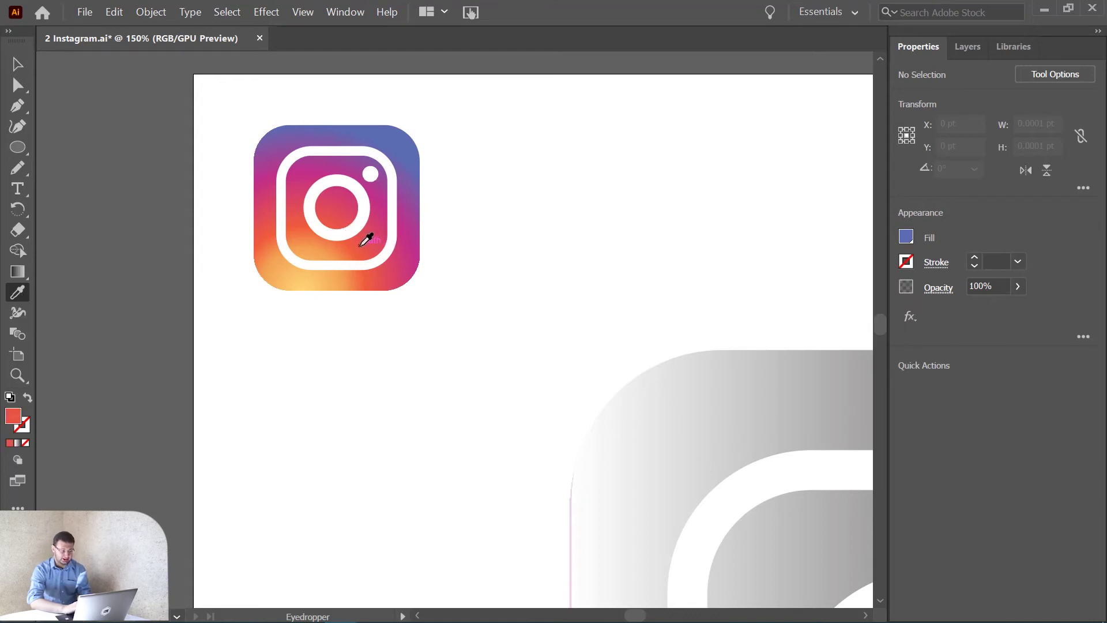
click(905, 238)
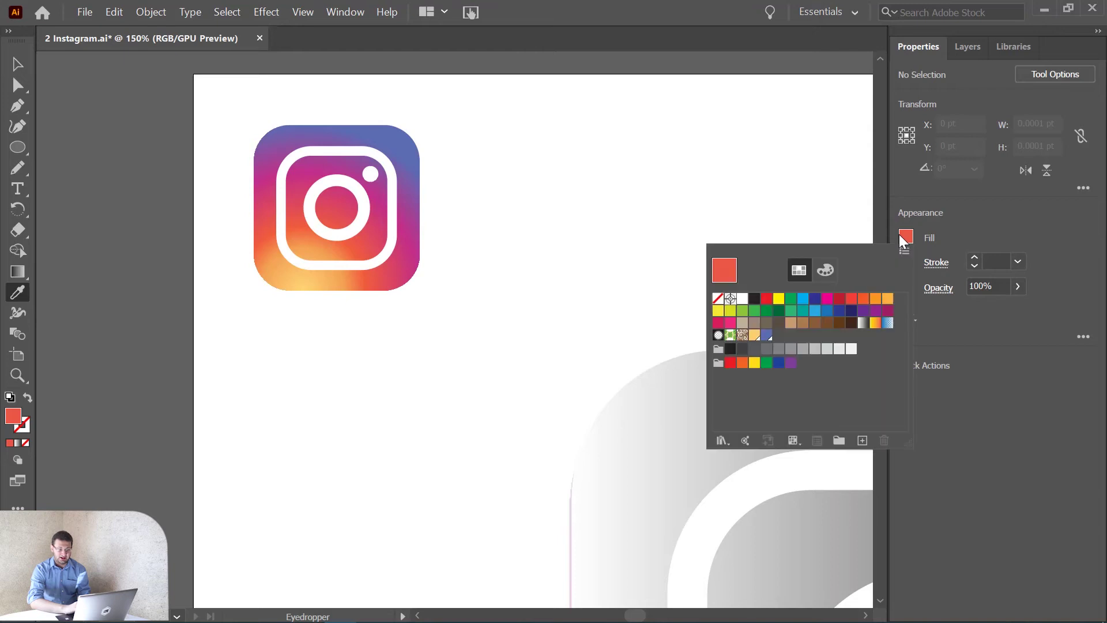
click(863, 439)
click(566, 450)
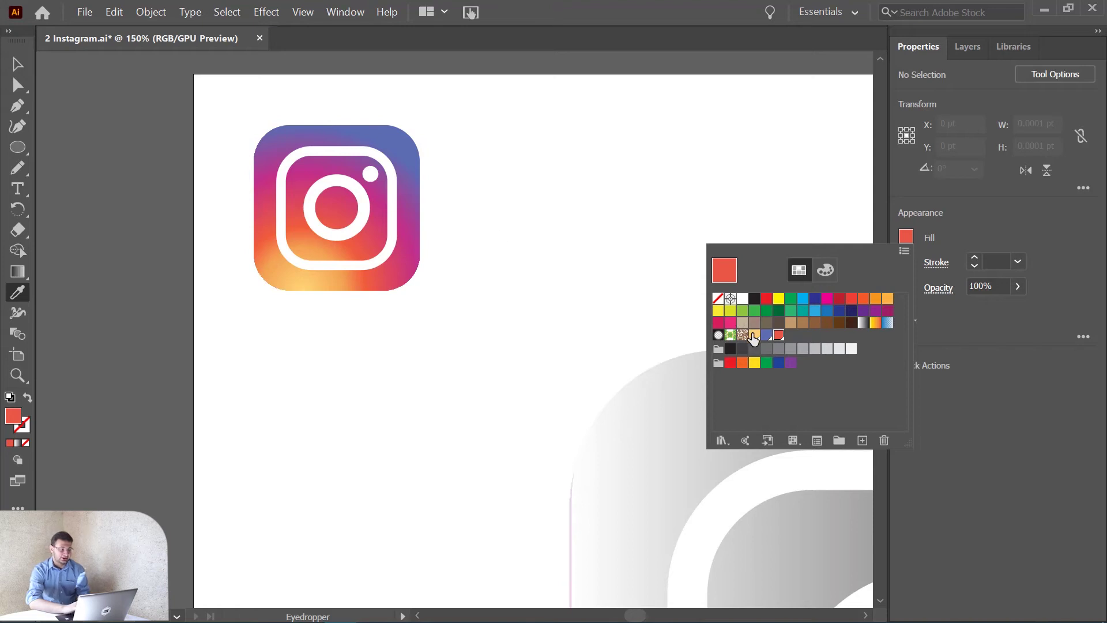
click(980, 213)
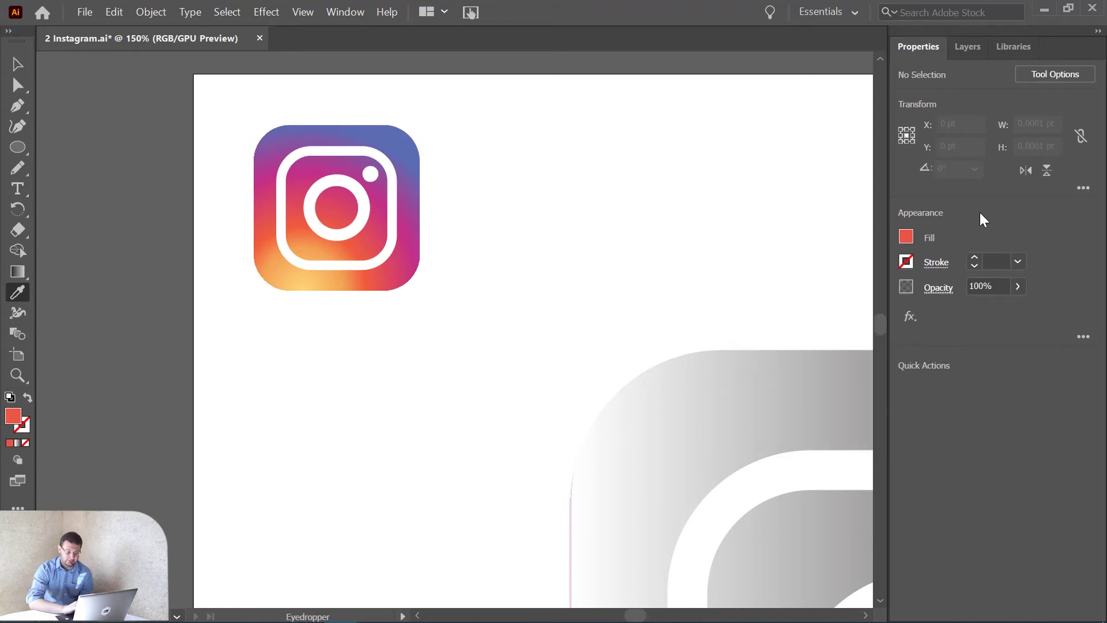
- Select the large logo's outer rounded rectangle and bring up the full gradient settings beside it
scroll(724, 248, down, 5)
scroll(725, 248, right, 1)
scroll(725, 247, right, 2)
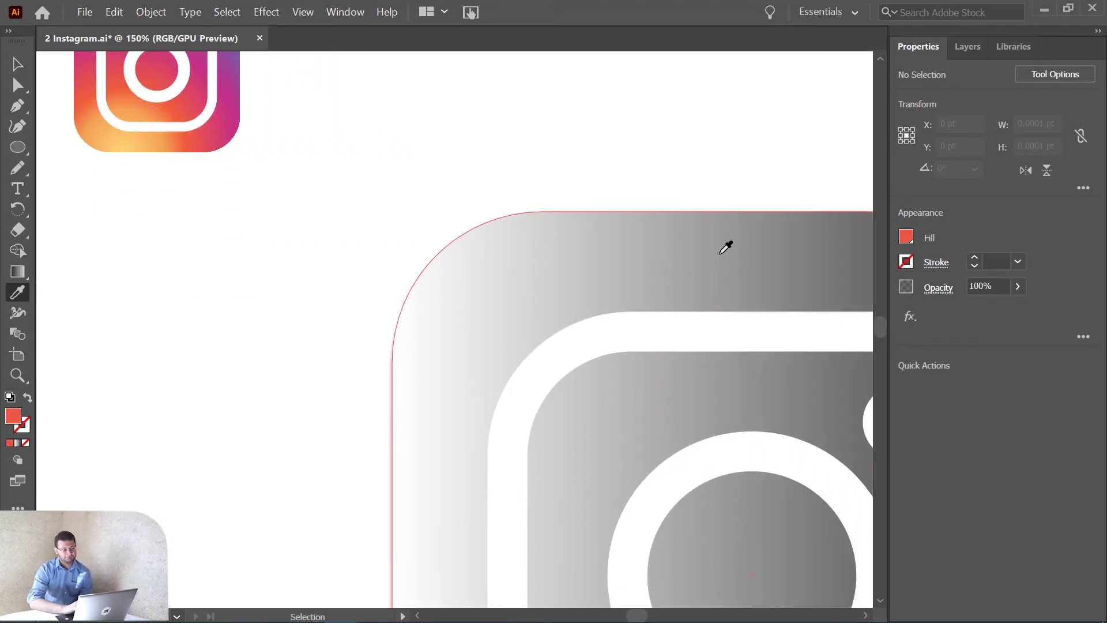
key(ctrl+0)
scroll(725, 247, right, 2)
scroll(725, 247, down, 1)
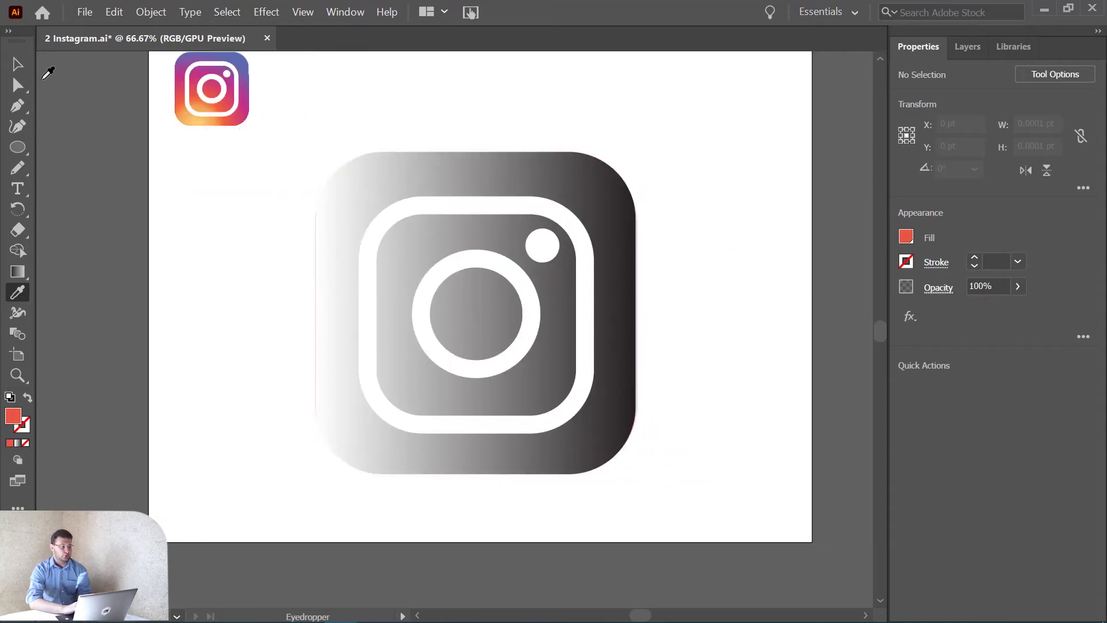
click(22, 70)
click(539, 185)
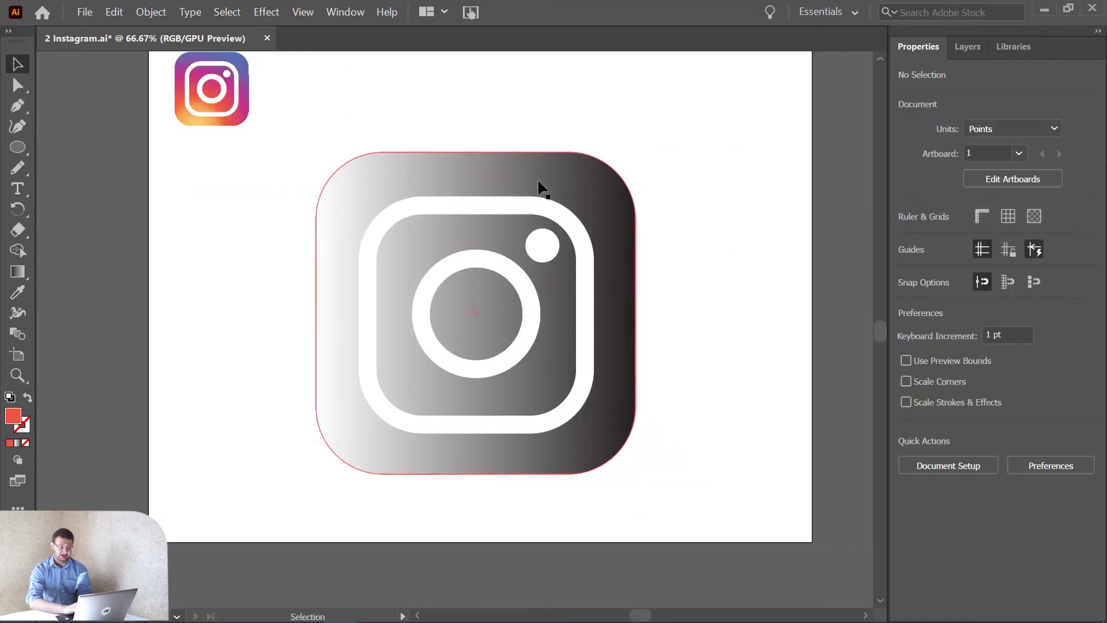
click(344, 15)
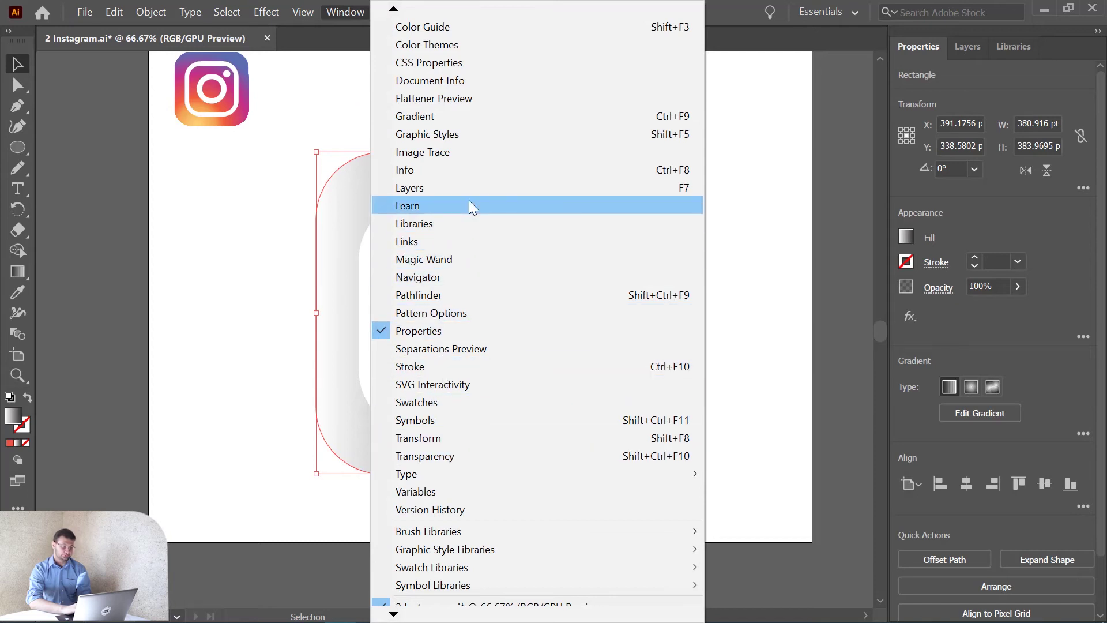
click(434, 116)
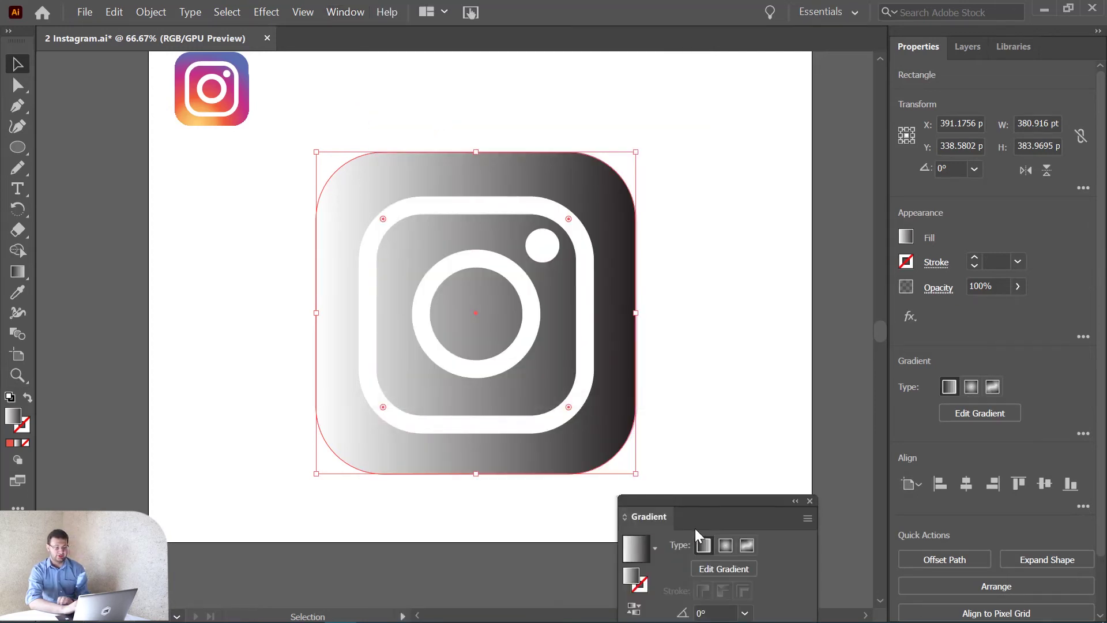
drag(714, 377, 747, 128)
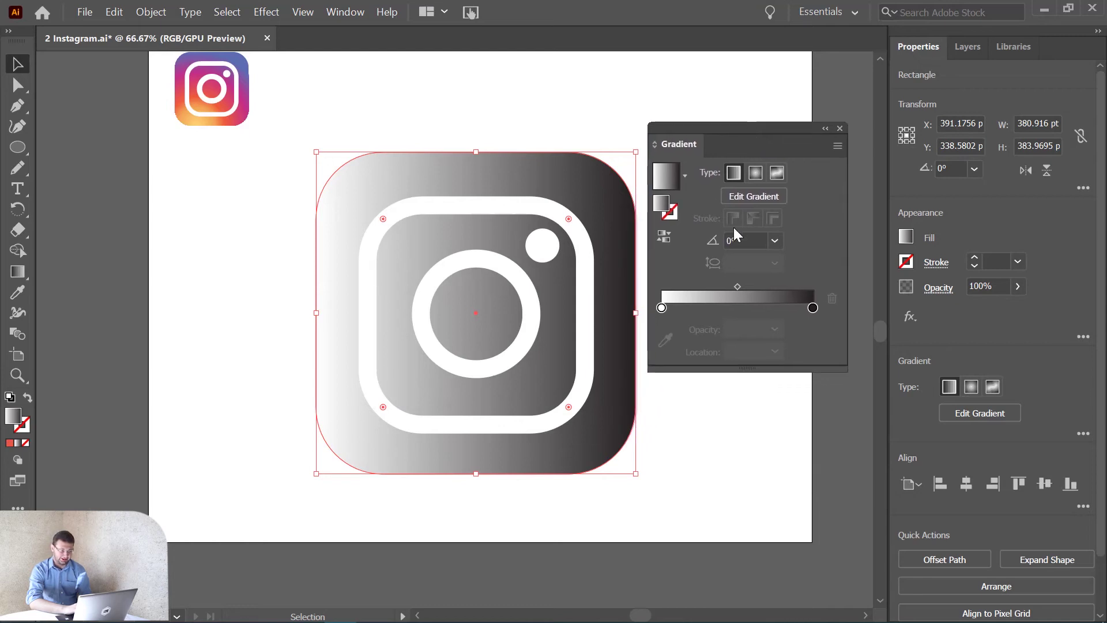
- Make the outer rounded rectangle's gradient radial and shift its midpoint towards the white stop, to about 38%
click(758, 177)
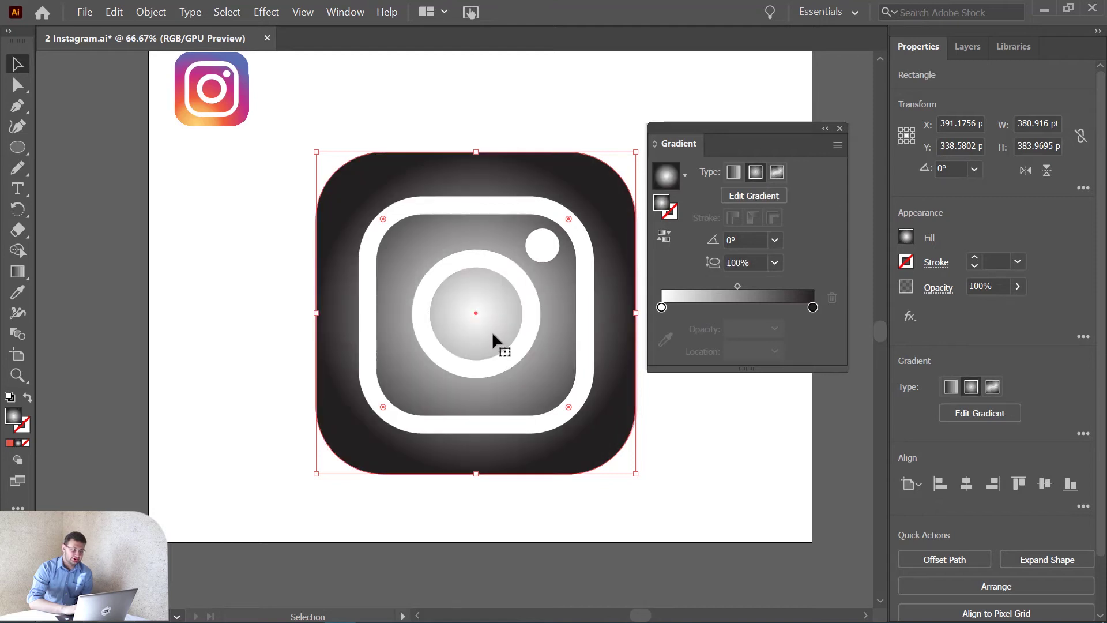
drag(467, 323, 430, 421)
key(ctrl+z)
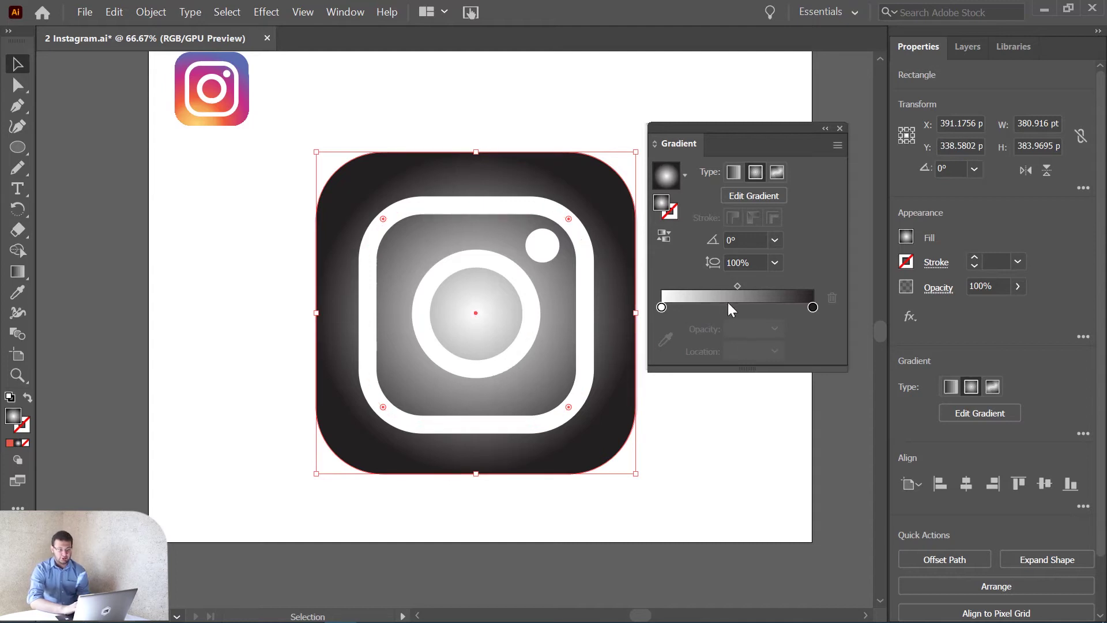
mouse_move(736, 287)
mouse_down()
mouse_move(709, 286)
mouse_move(718, 288)
mouse_up()
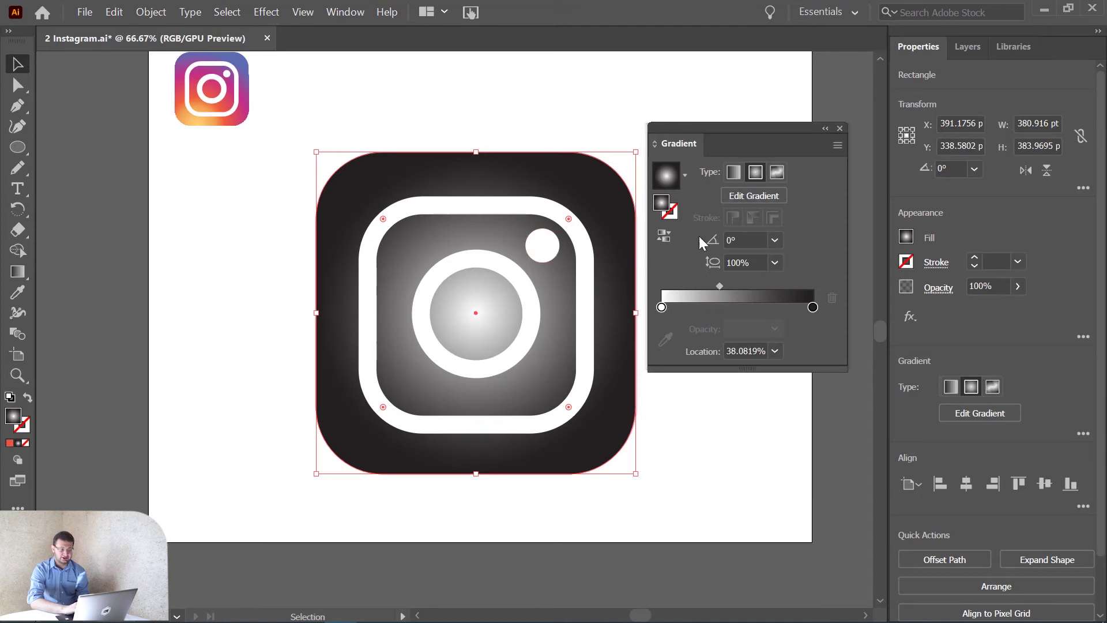
- Edit the radial gradient on the artwork and redraw it from the rectangle's lower-left area to just past its right edge, at about 31°
click(749, 194)
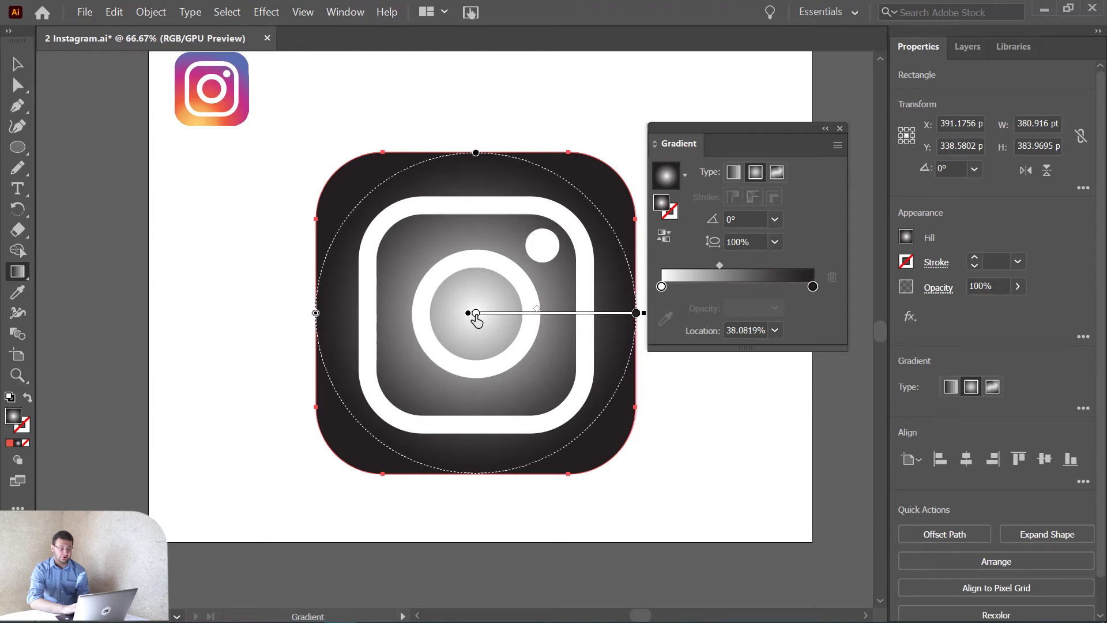
click(476, 314)
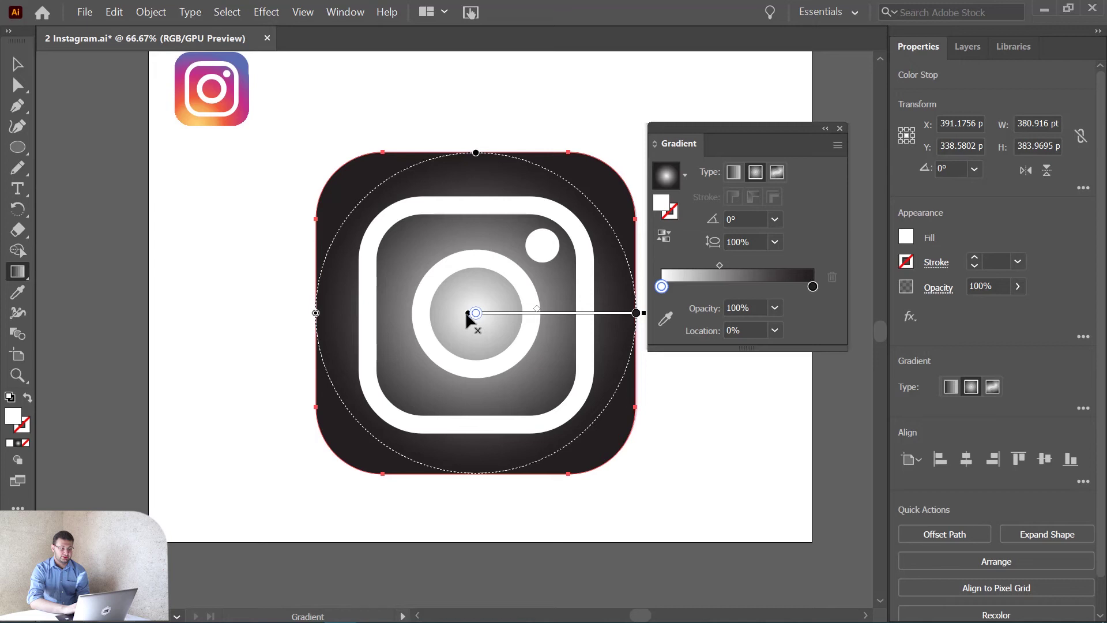
mouse_move(465, 314)
mouse_down()
mouse_move(444, 350)
mouse_move(476, 314)
mouse_up()
mouse_move(405, 446)
mouse_down()
mouse_move(613, 366)
mouse_move(588, 321)
mouse_move(649, 288)
mouse_move(657, 295)
mouse_up()
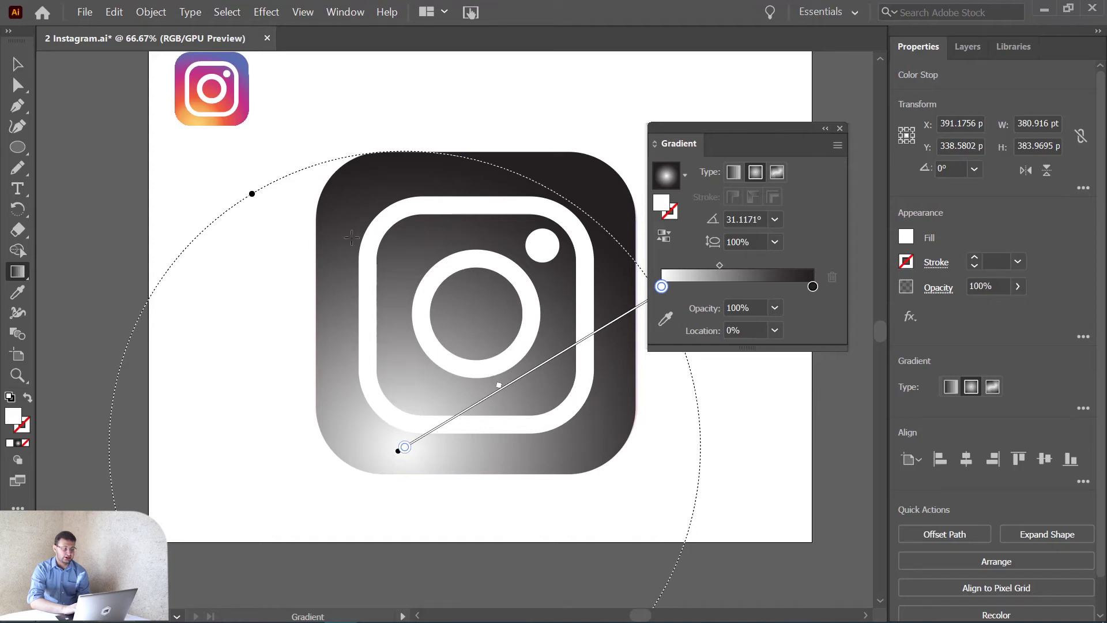
- Move the white and black stops slightly inwards and rotate the gradient to about 54°, towards the logo's small dot
scroll(633, 424, right, 3)
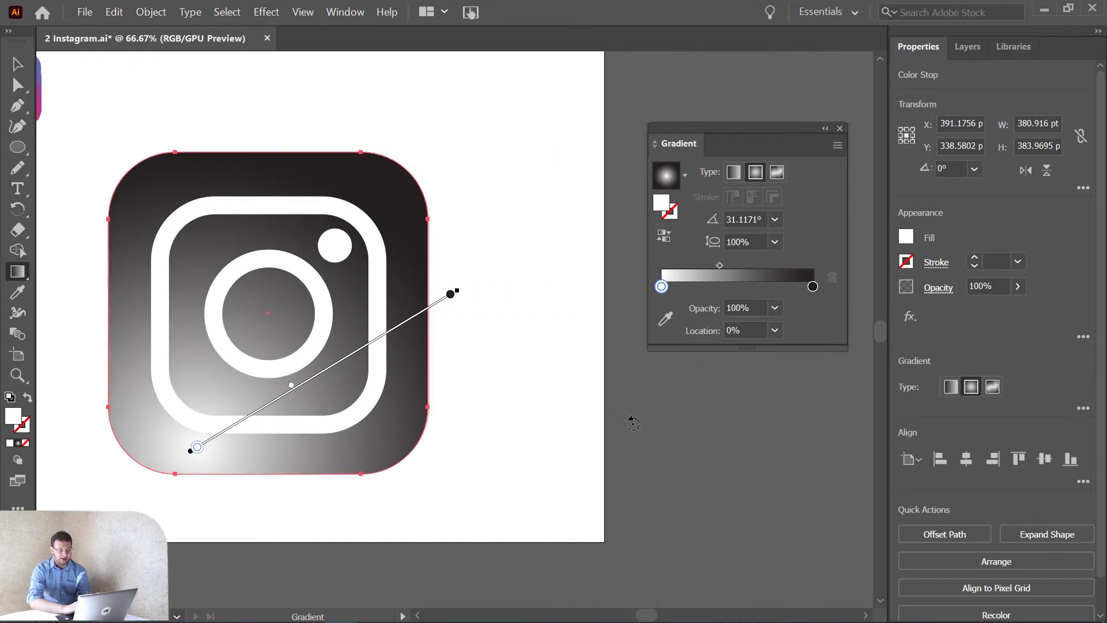
mouse_move(340, 454)
mouse_down()
mouse_move(375, 444)
mouse_move(348, 449)
mouse_move(365, 450)
mouse_up()
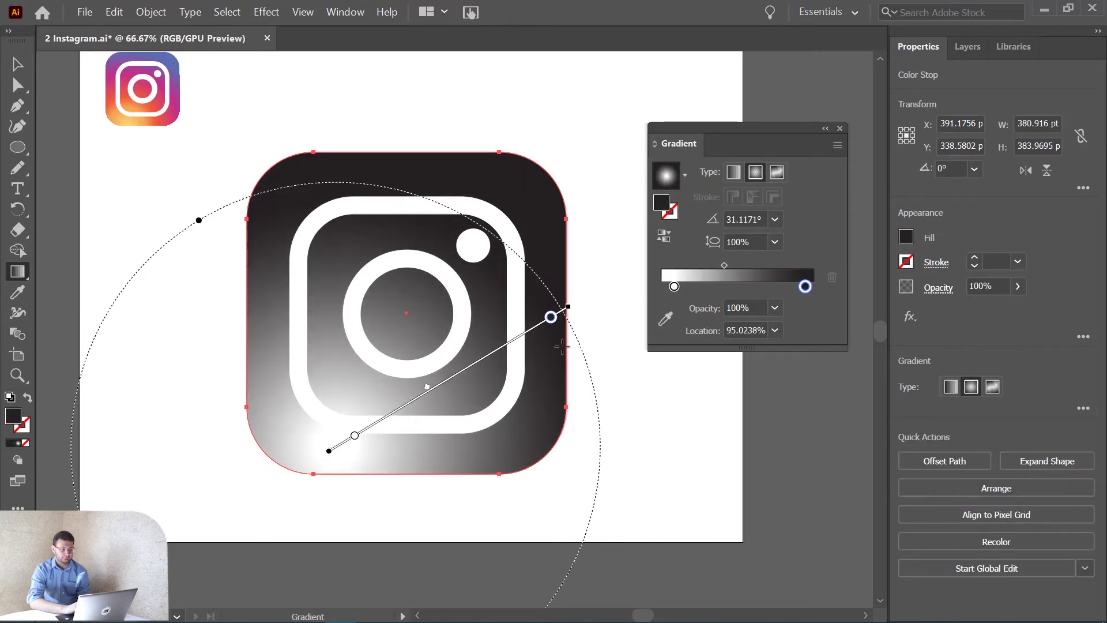
mouse_move(587, 353)
mouse_down()
mouse_move(516, 237)
mouse_move(485, 238)
mouse_up()
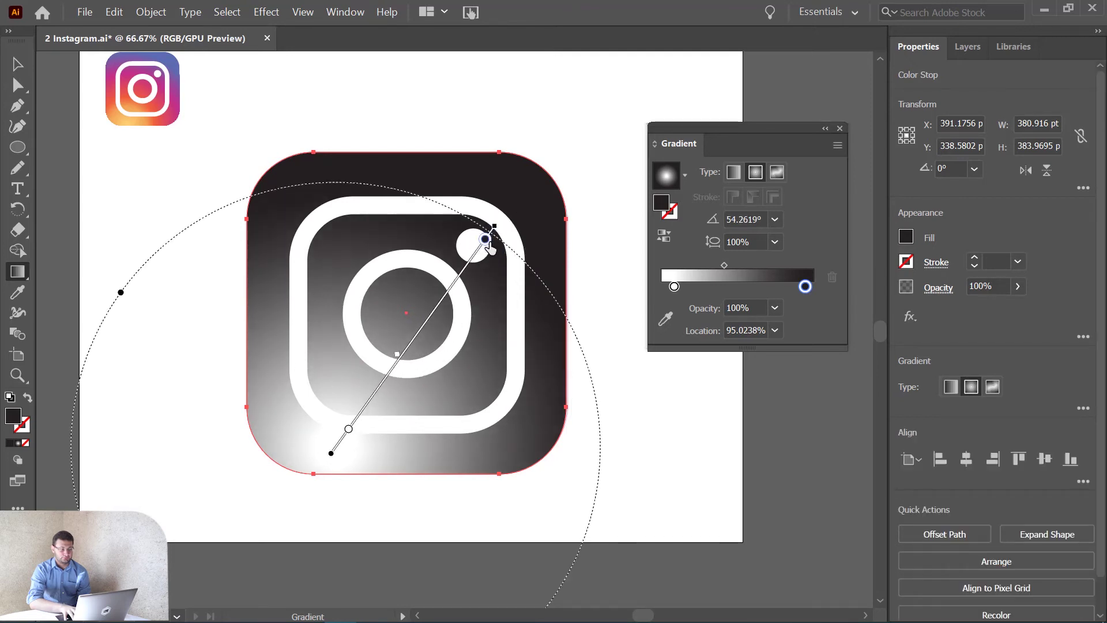
drag(456, 368, 486, 338)
key(ctrl+z)
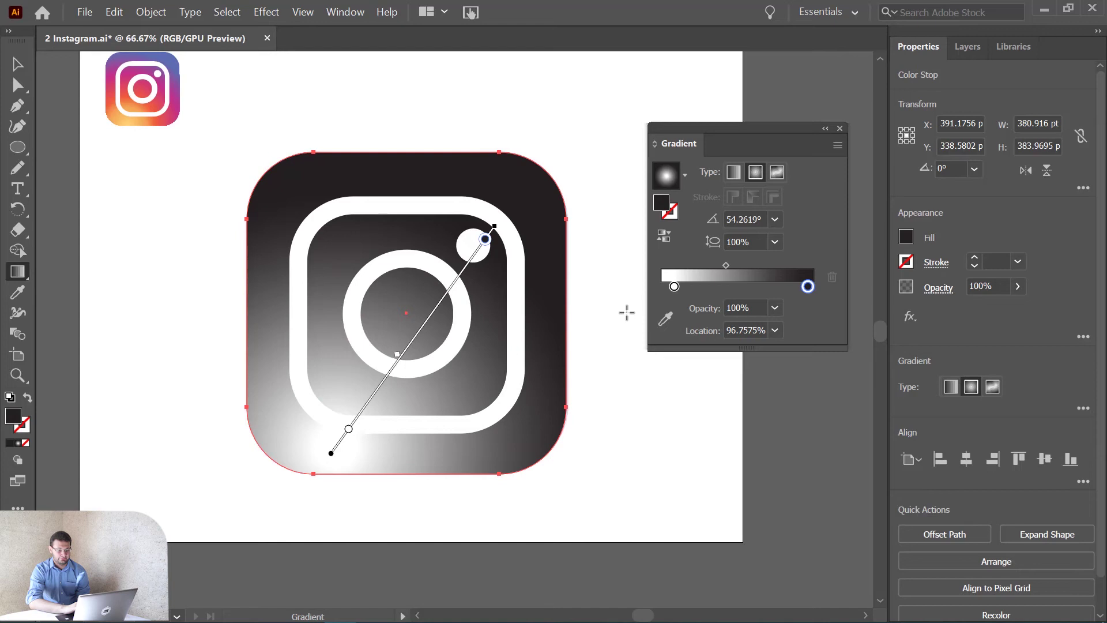
key(ctrl+z)
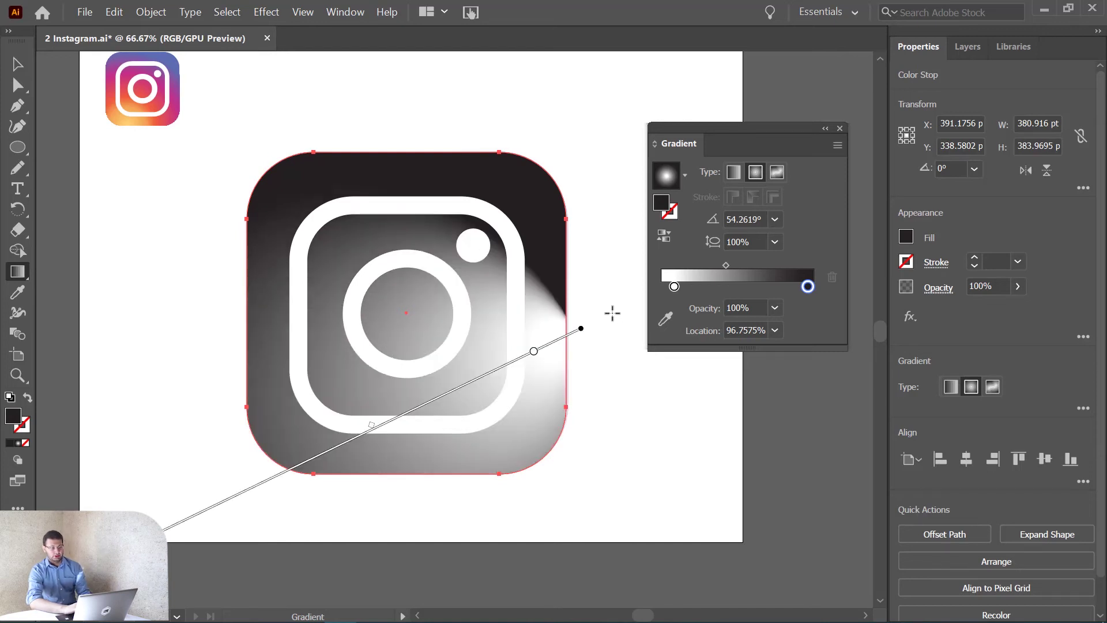
key(z)
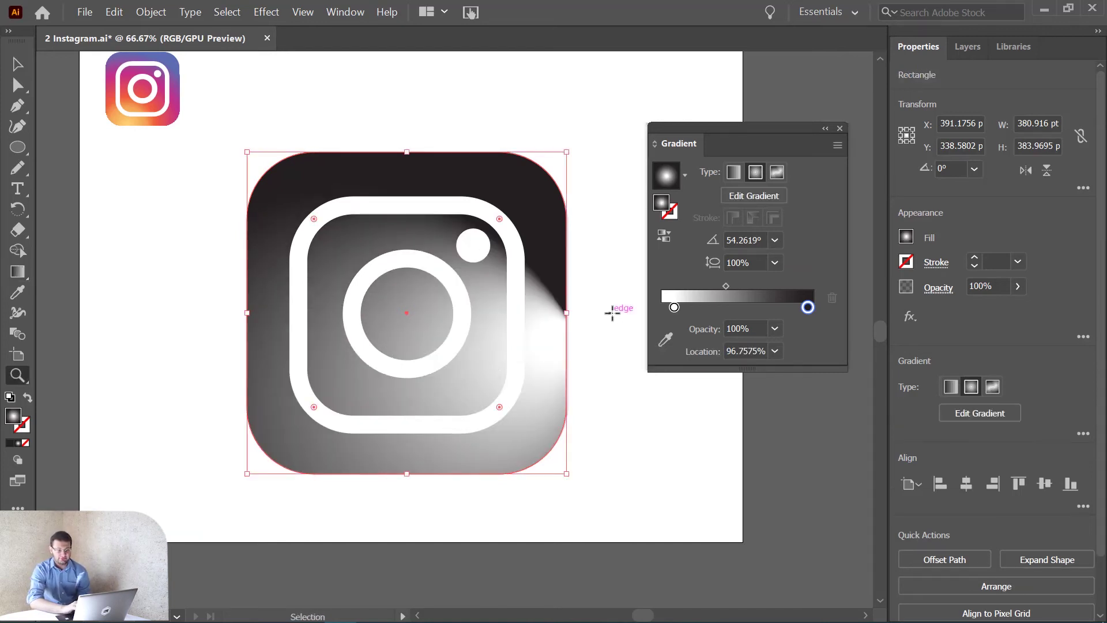
key(ctrl+z)
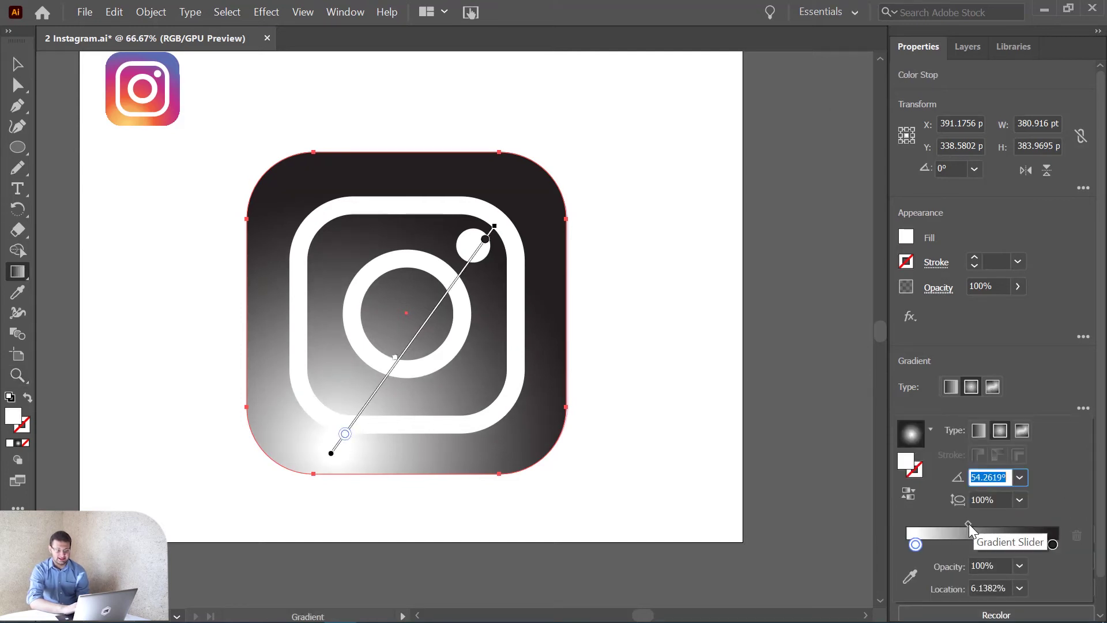
- Shift the gradient's midpoint to about 47% and recolour the white stop with the saved light orange swatch
drag(969, 523, 983, 525)
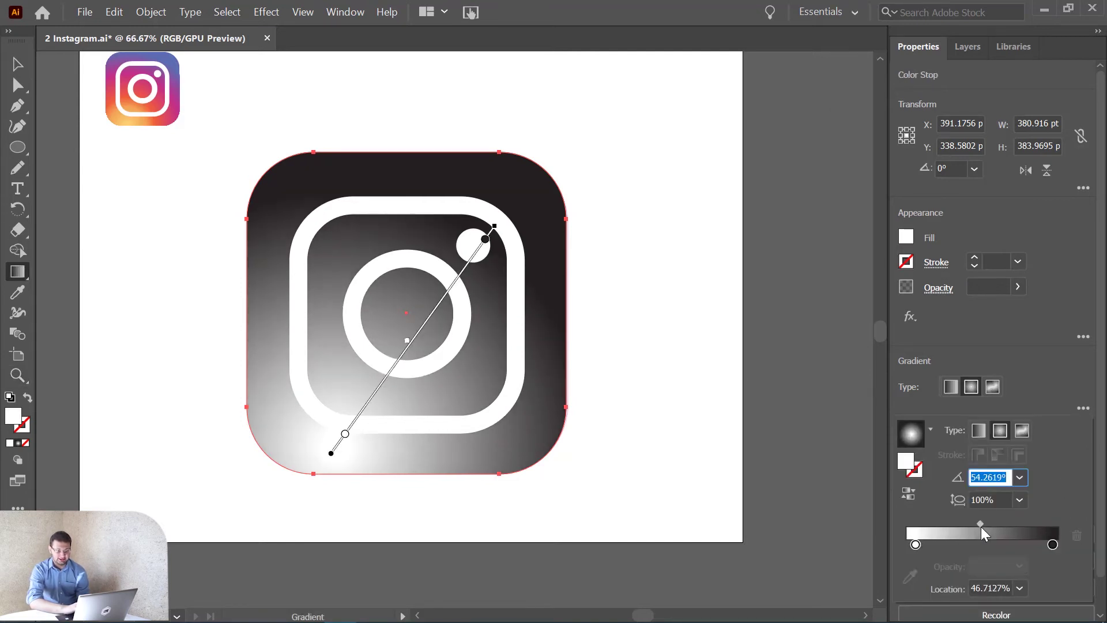
click(917, 545)
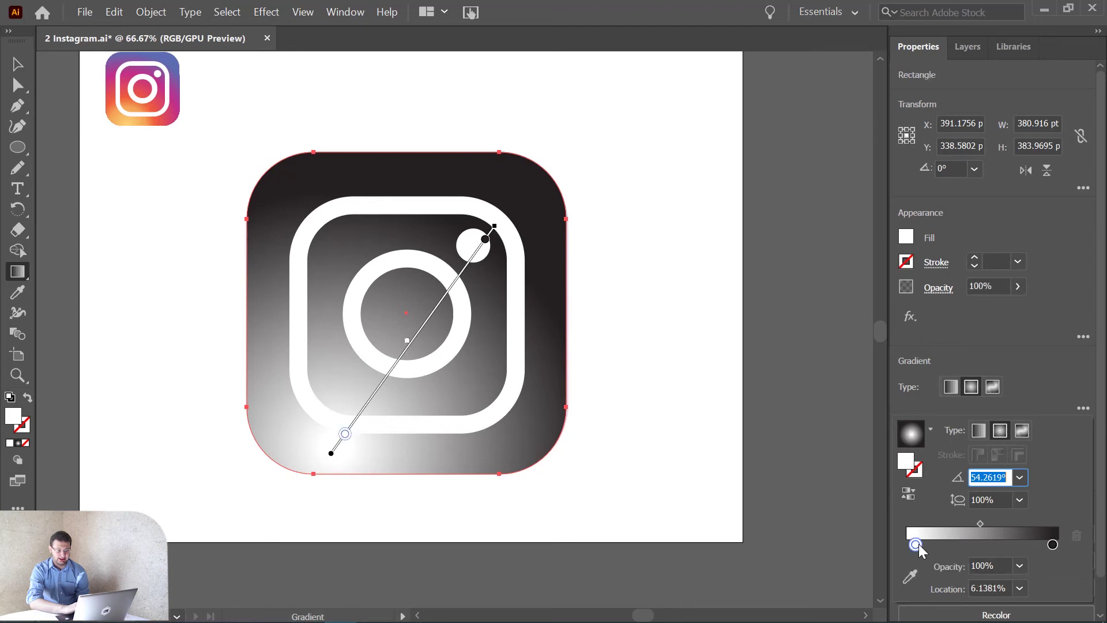
click(907, 239)
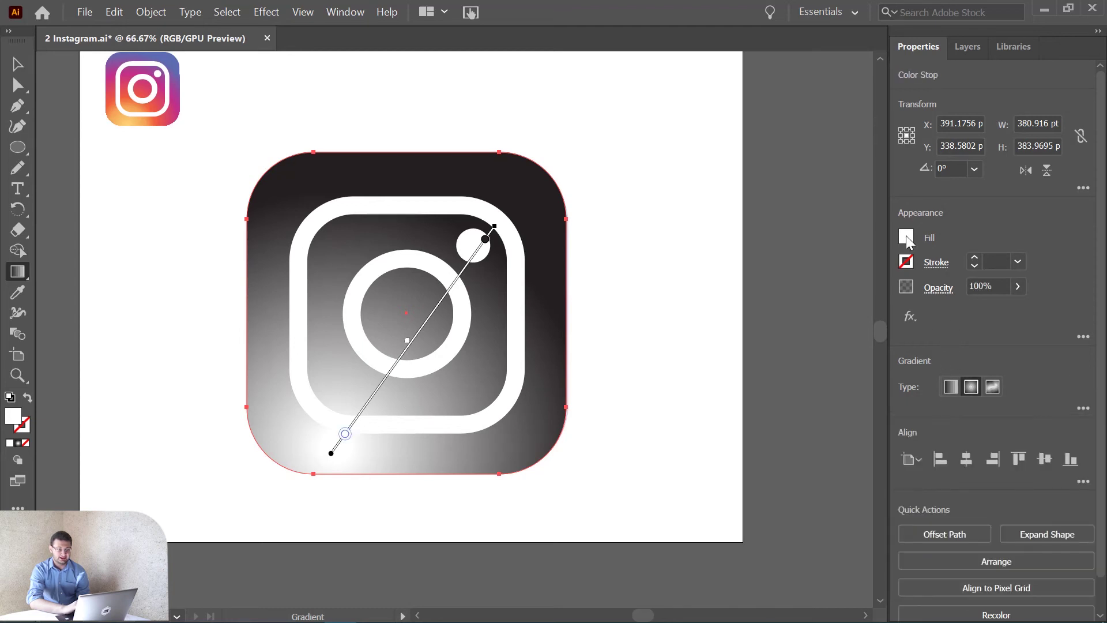
click(907, 239)
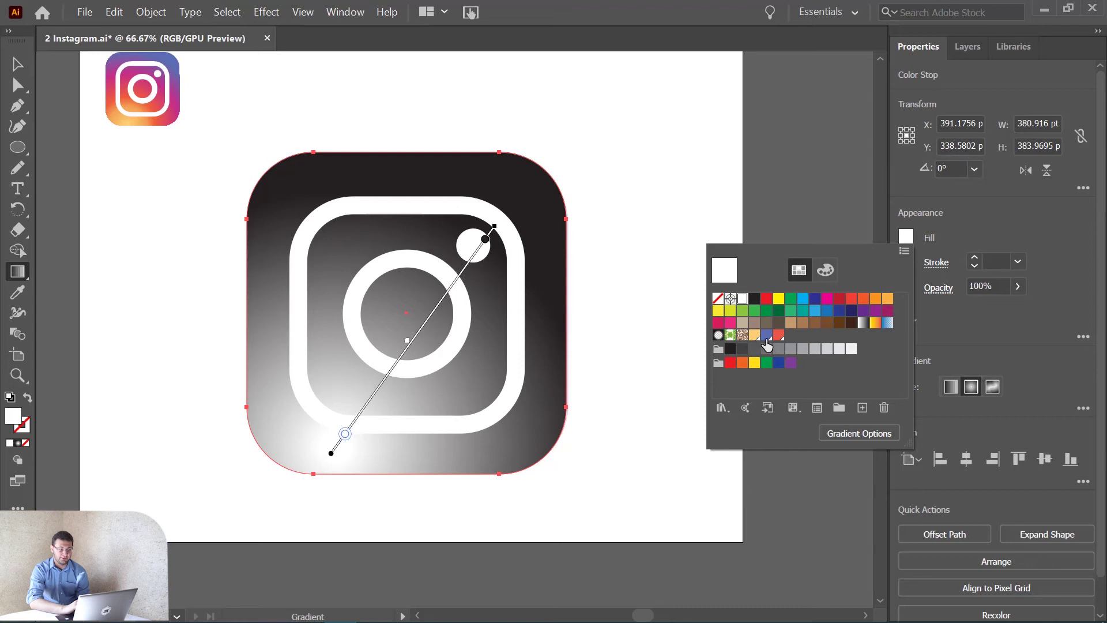
click(756, 336)
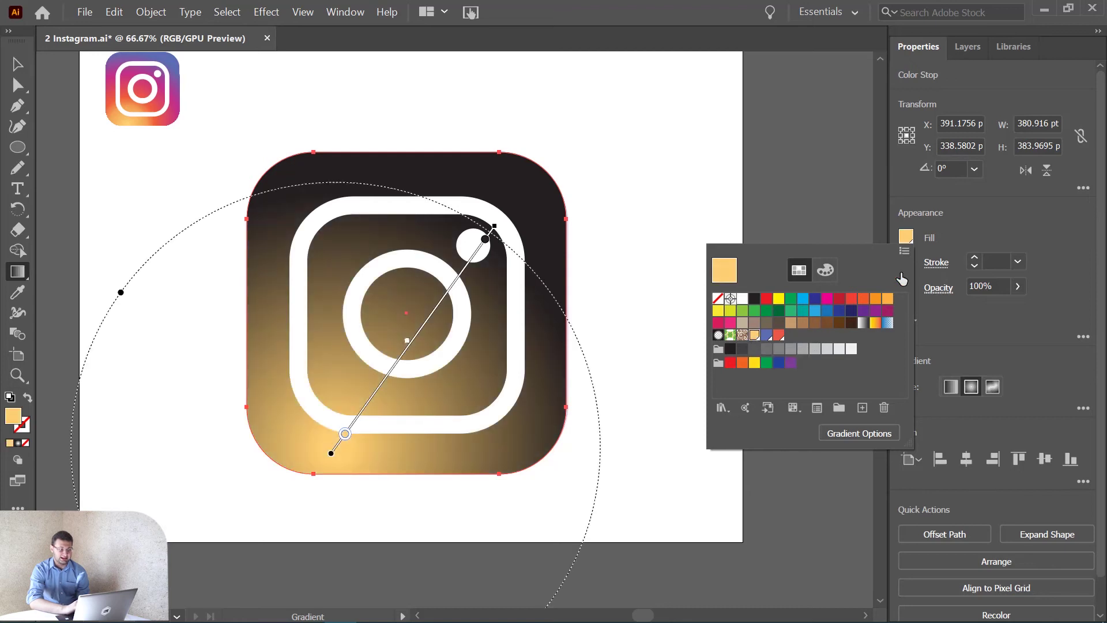
click(1025, 428)
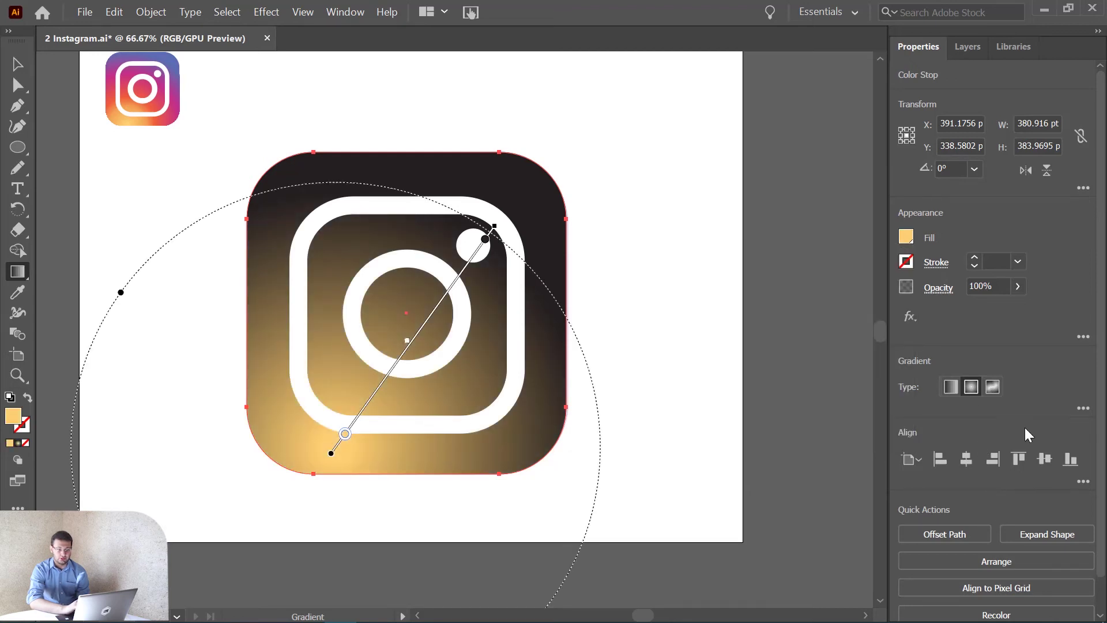
- Recolour the gradient's black stop with the saved blue swatch
click(1083, 408)
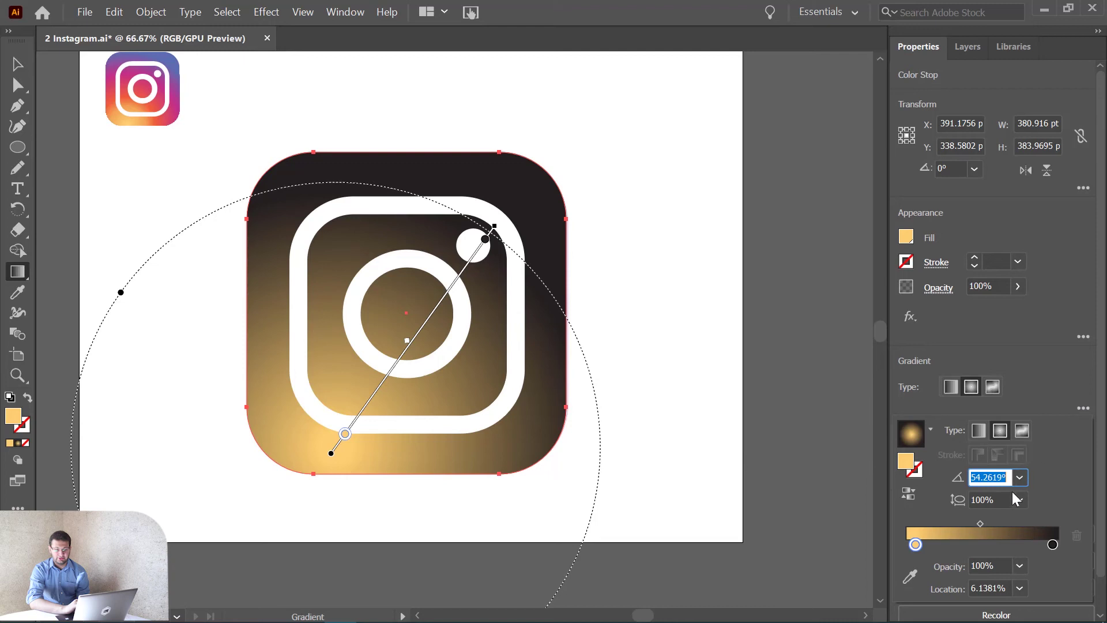
click(1053, 544)
click(907, 237)
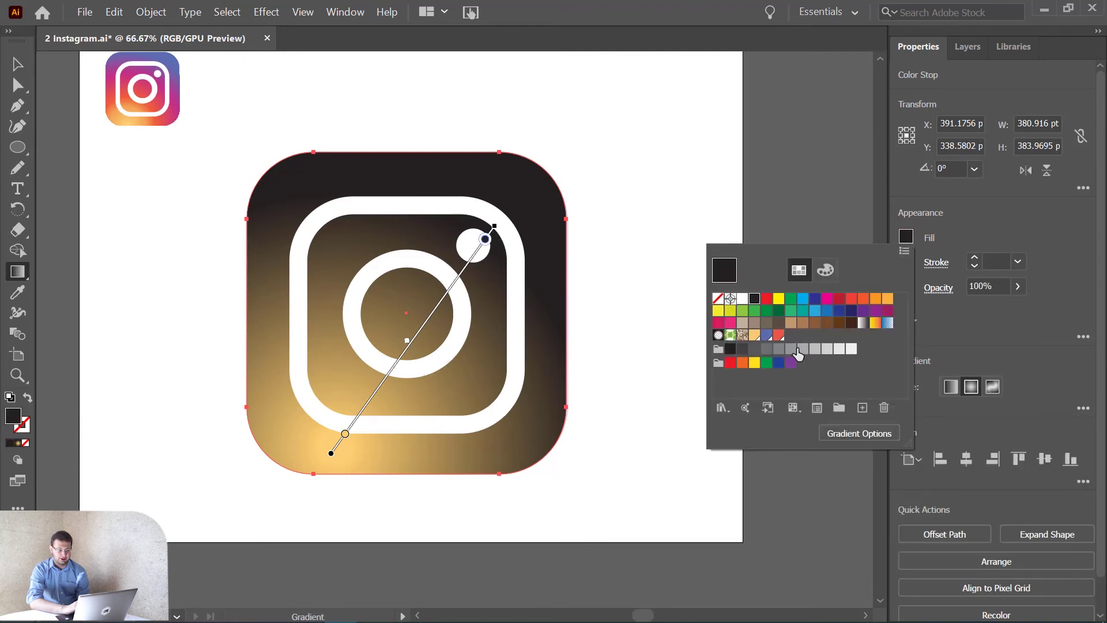
click(767, 336)
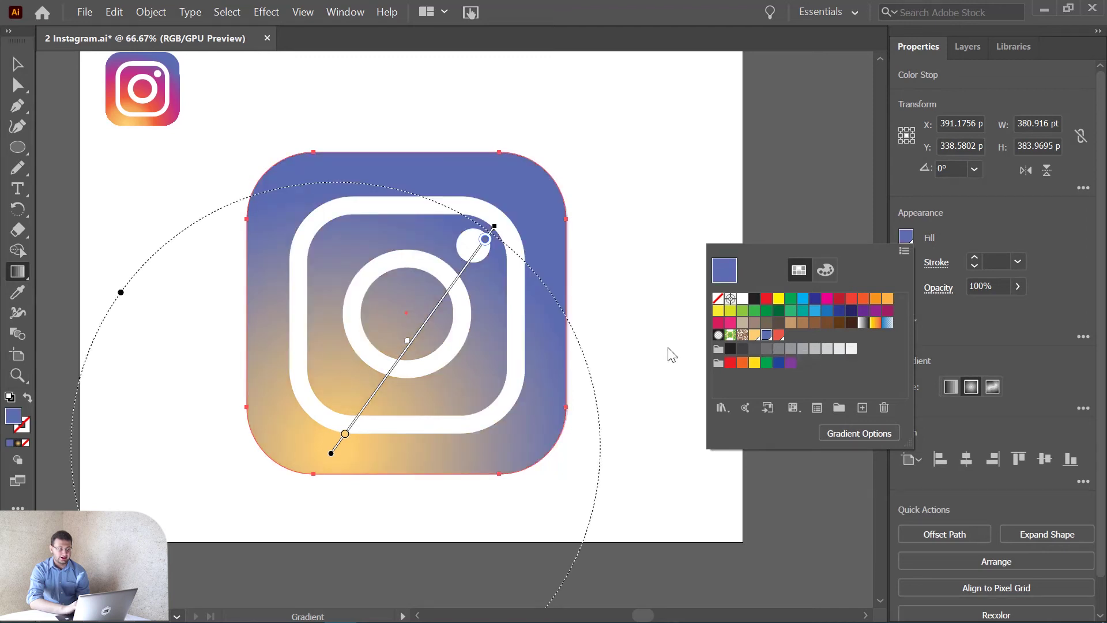
click(974, 414)
- Add a middle colour stop at about 49% of the gradient and colour it with the saved orange-red swatch
click(1090, 413)
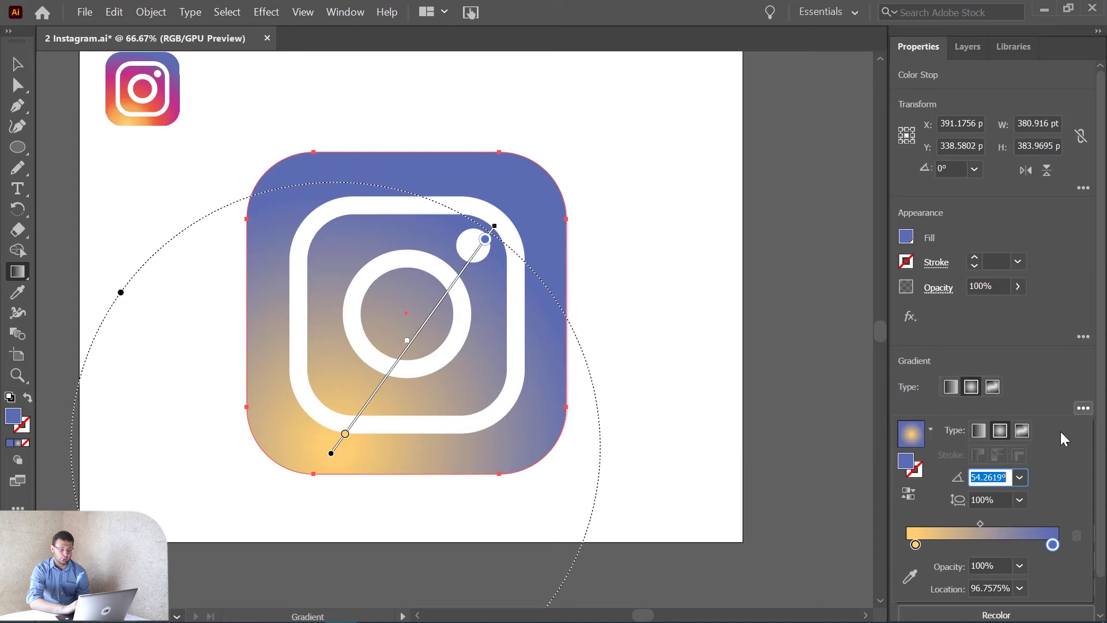
click(982, 545)
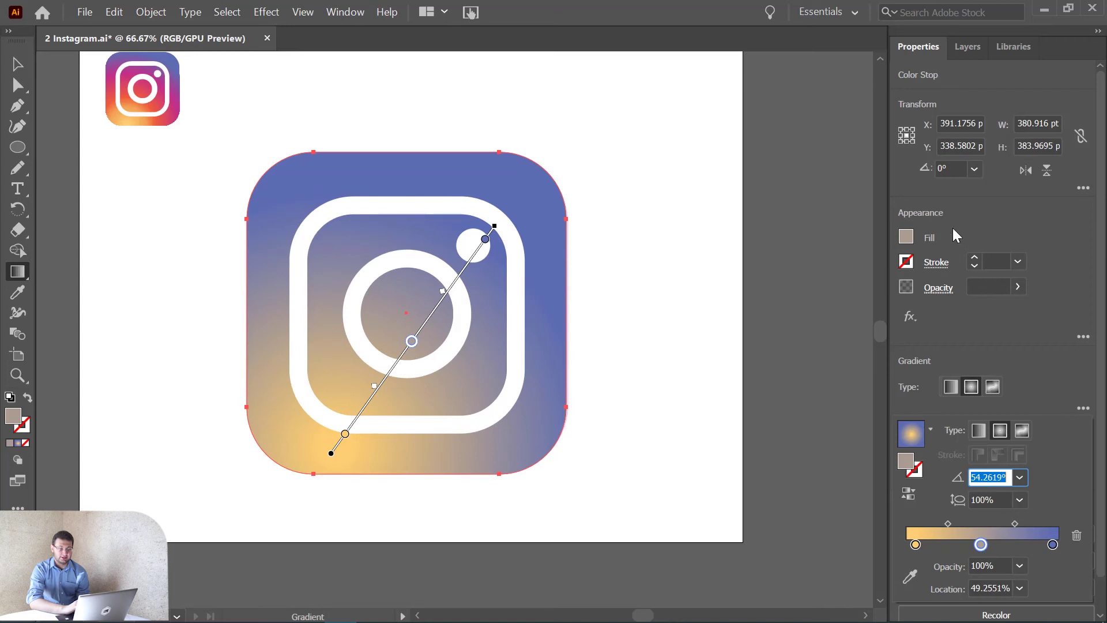
click(905, 240)
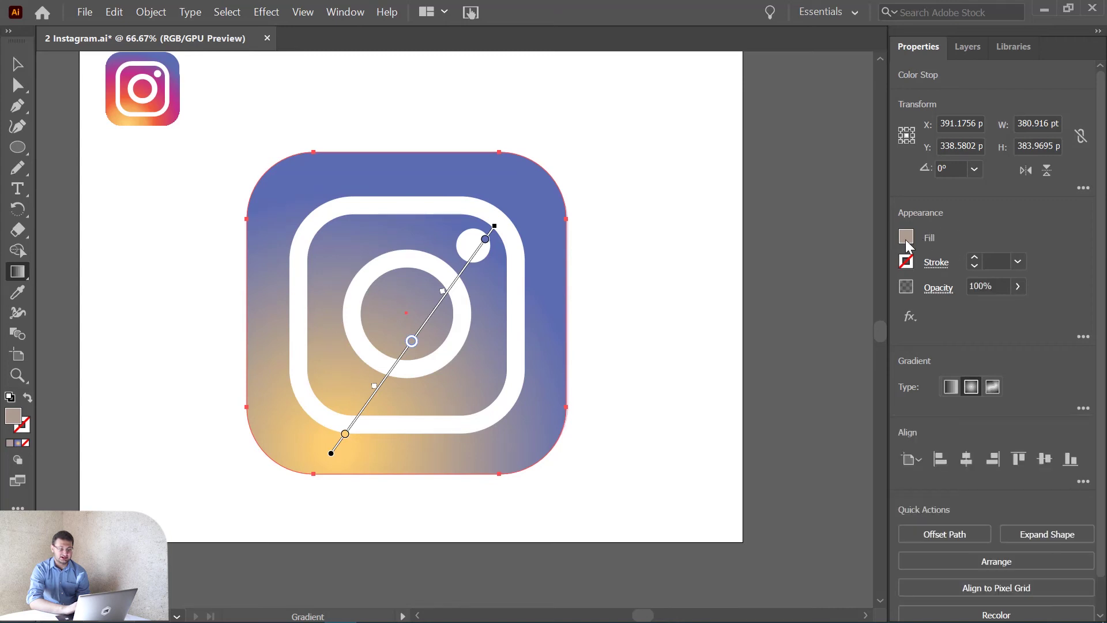
click(907, 242)
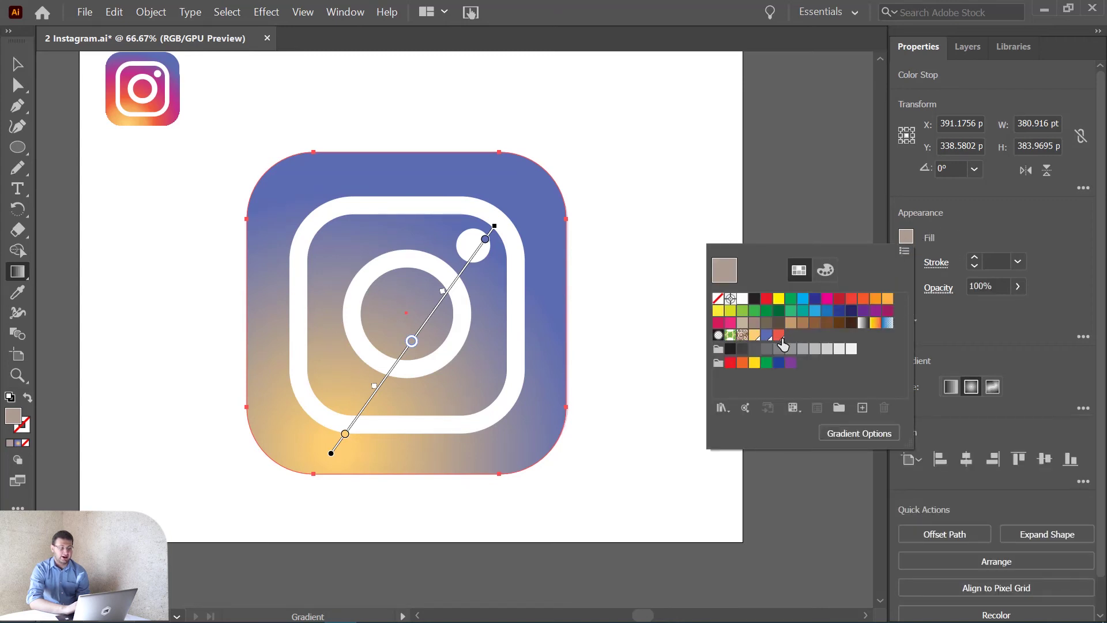
click(779, 336)
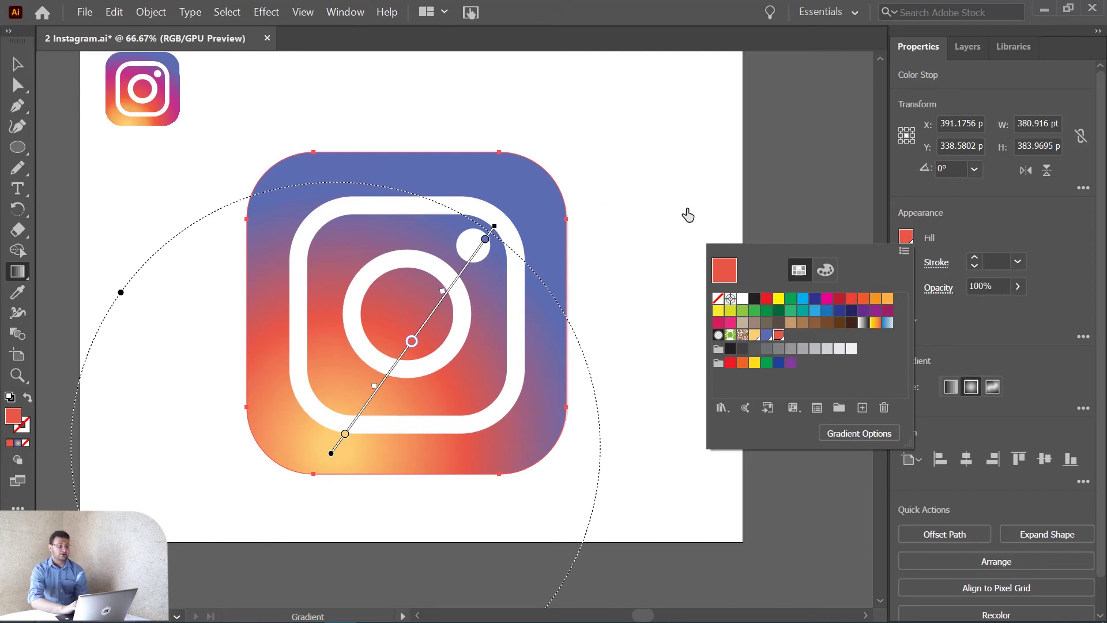
click(689, 216)
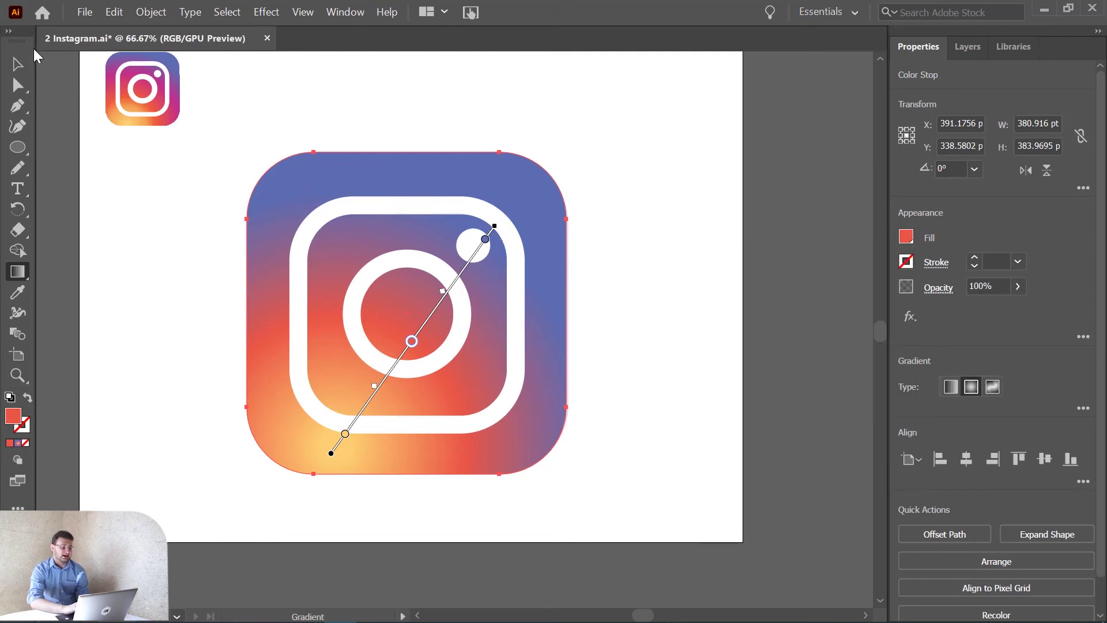
- Deselect the rectangle and compare the large logo's gradient with the small reference logo
click(12, 66)
click(620, 199)
scroll(621, 199, left, 4)
scroll(621, 200, up, 3)
scroll(620, 199, down, 2)
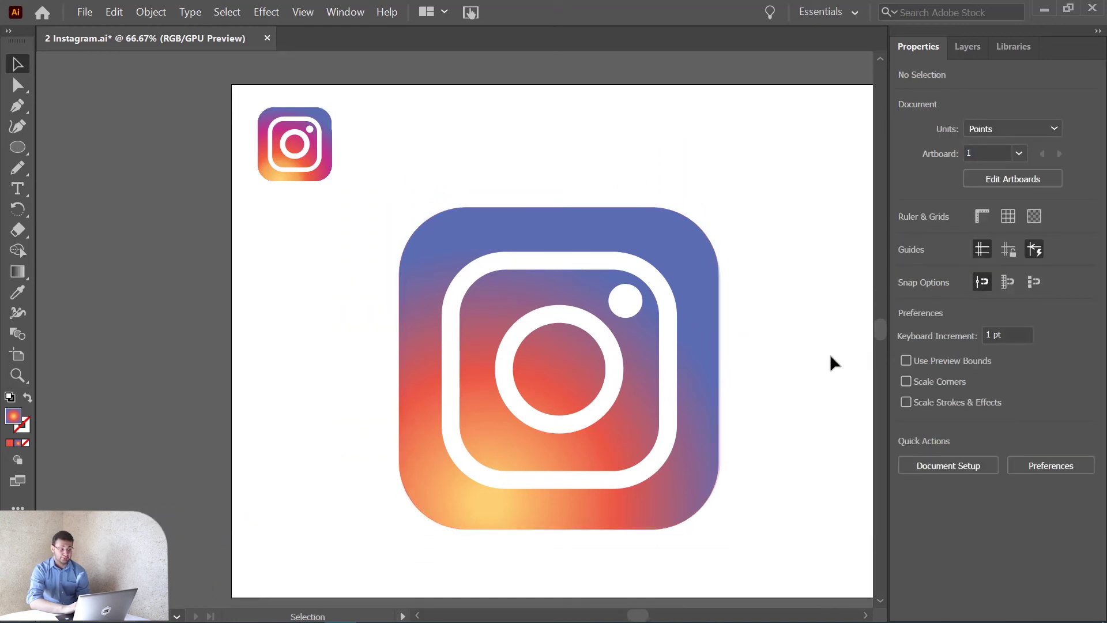
scroll(830, 356, right, 3)
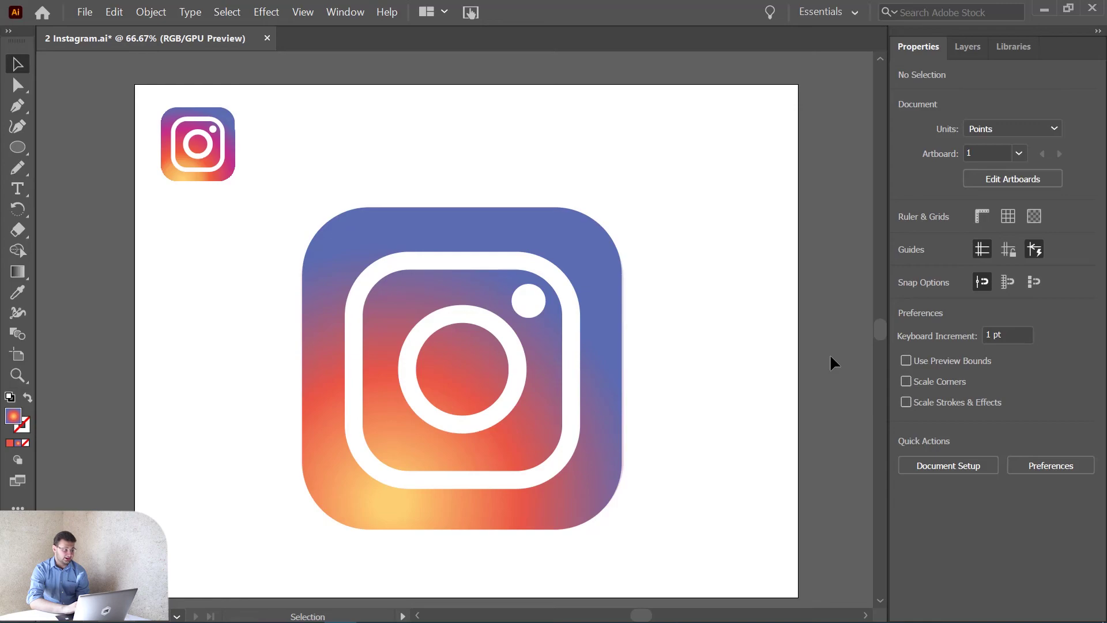